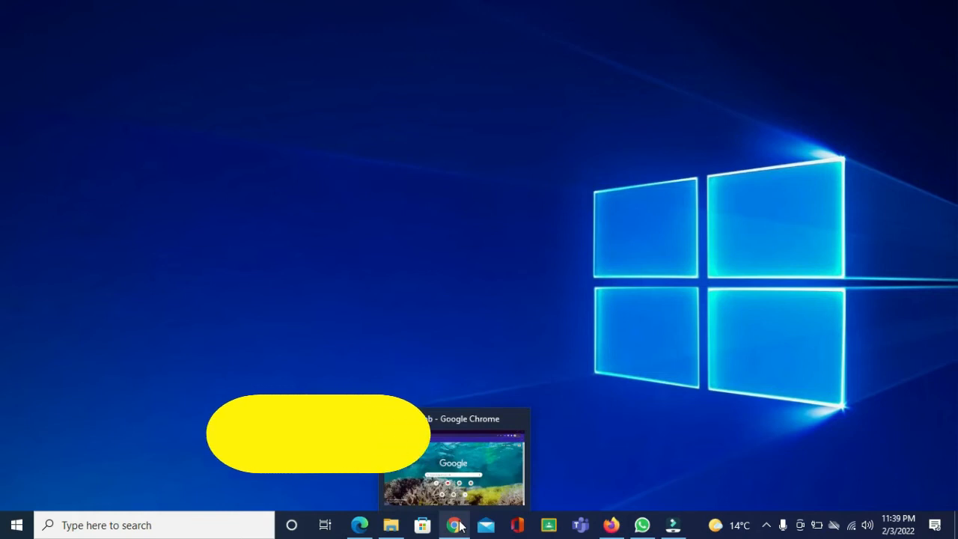
Open Chrome and search Google for "rufus"
left_click(458, 526)
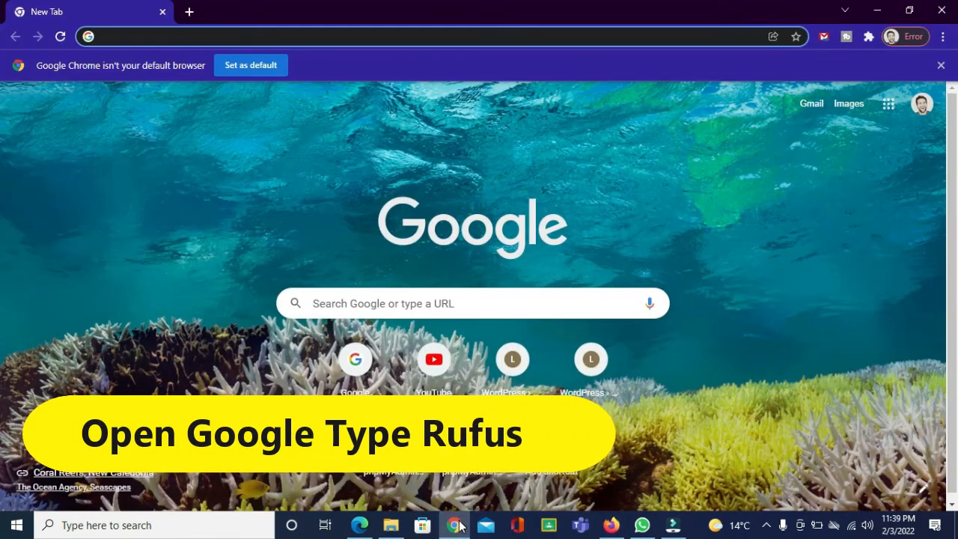
left_click(324, 301)
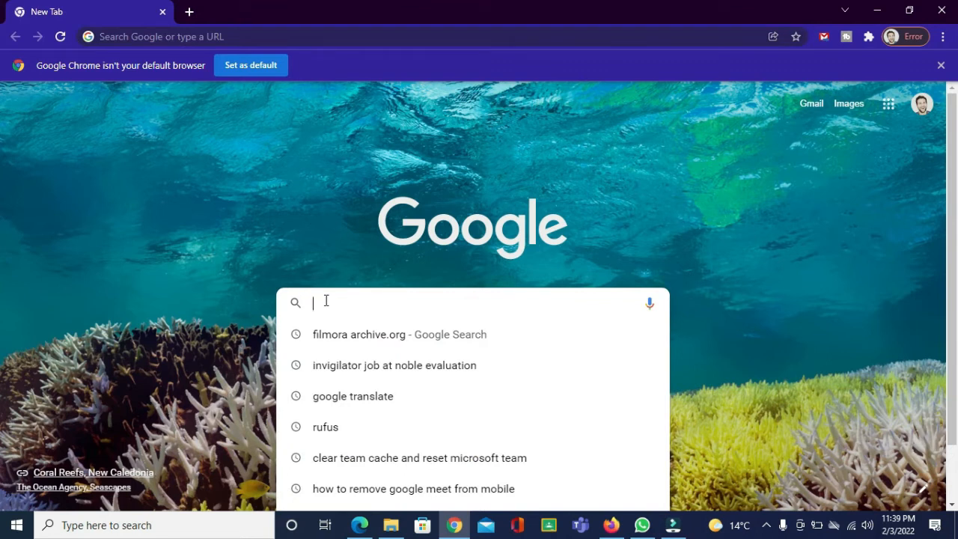
type("rufus")
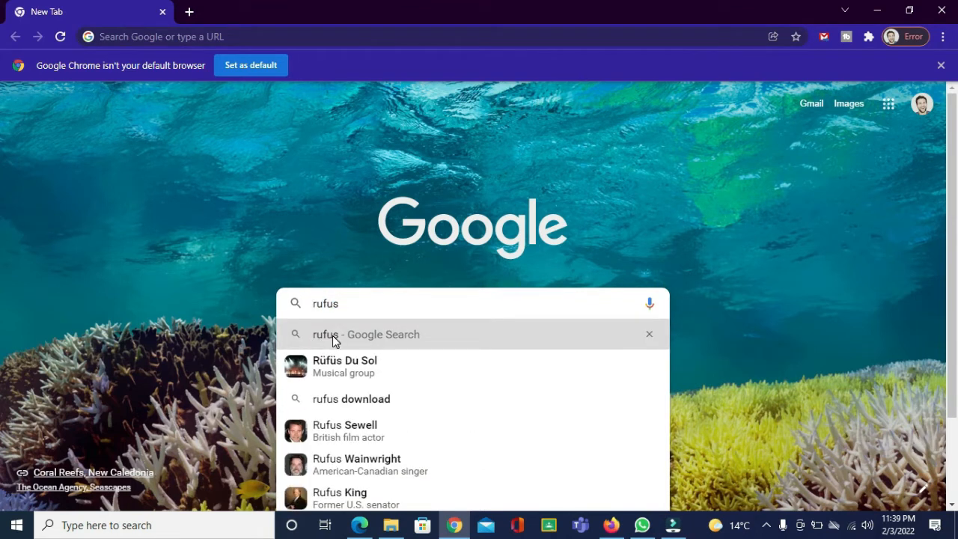
left_click(332, 335)
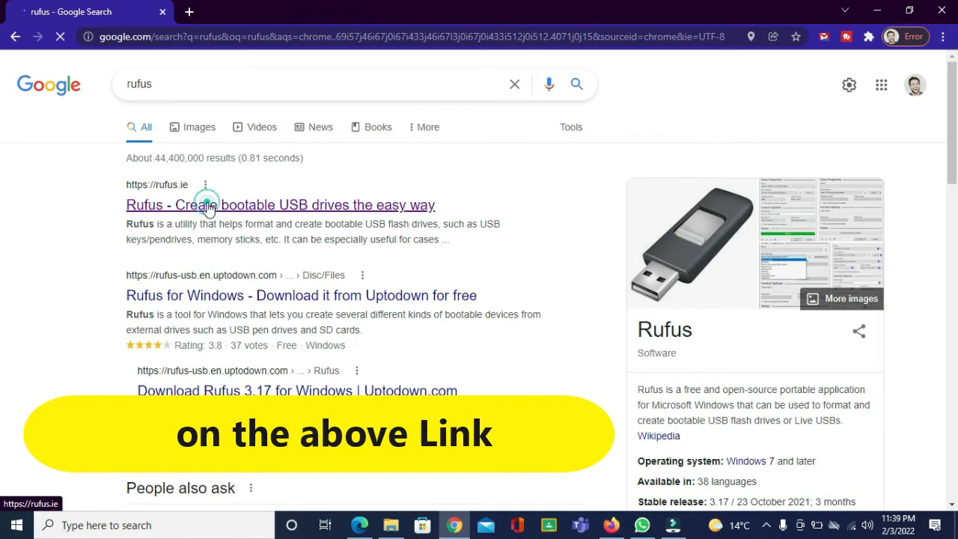
Open the rufus.ie result and download Rufus 3.17 Portable, closing the advertisement that appears
left_click(210, 205)
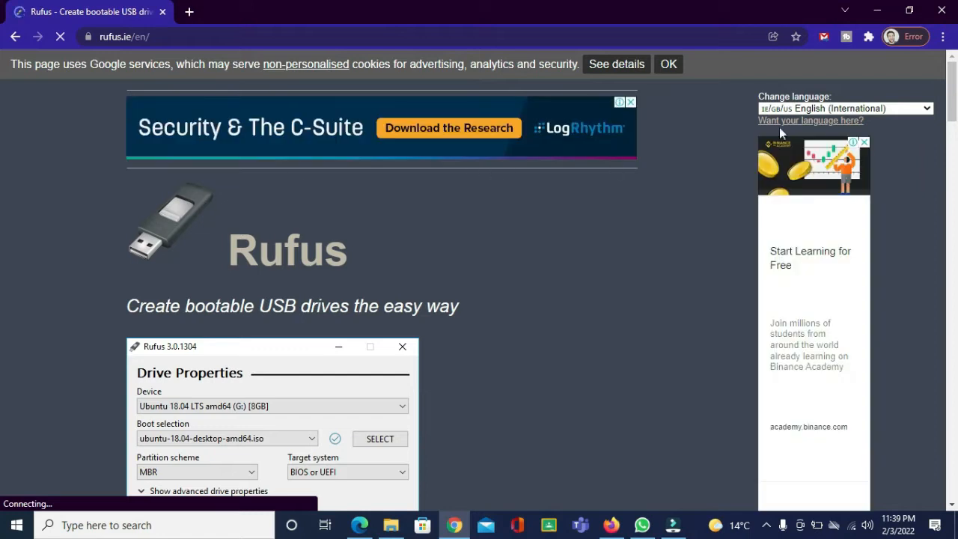
left_click_drag(954, 89, 956, 191)
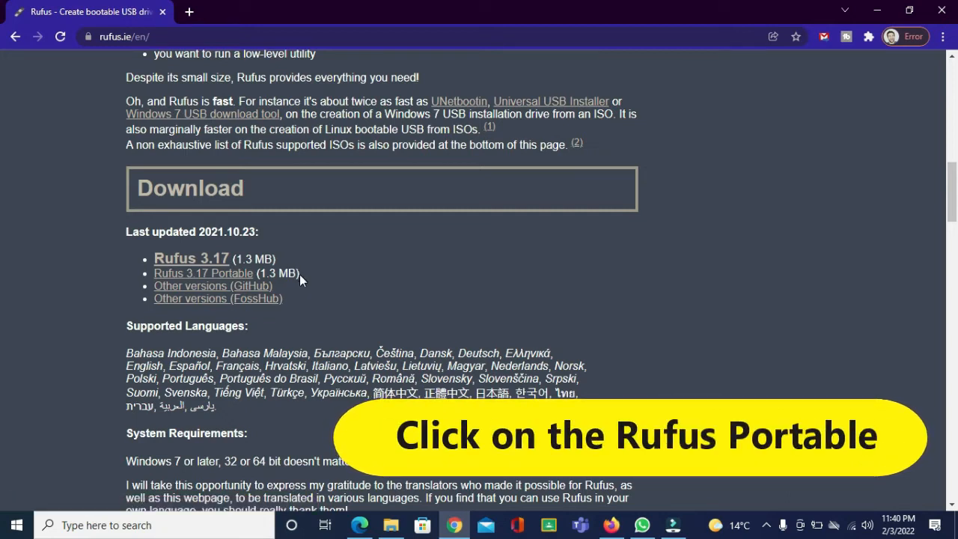
left_click_drag(300, 274, 154, 274)
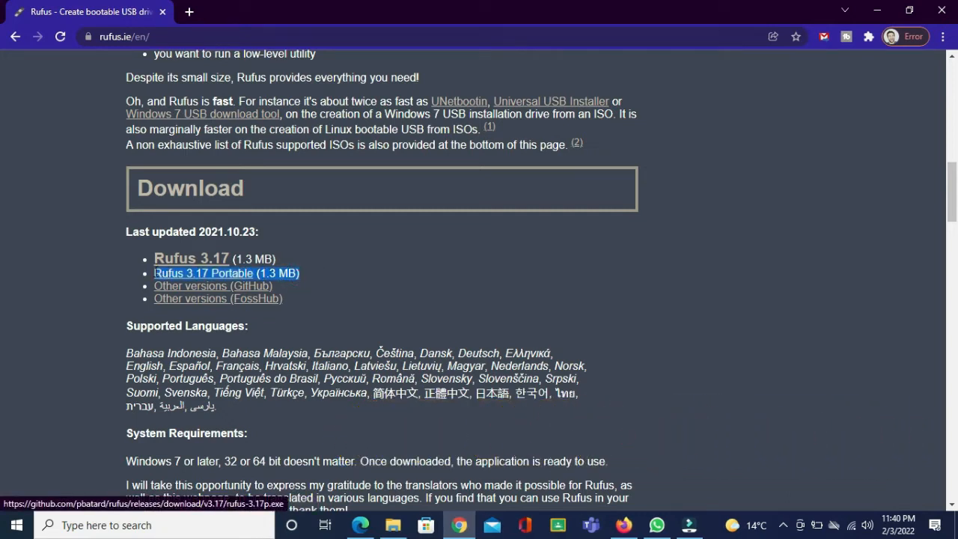
left_click(232, 277)
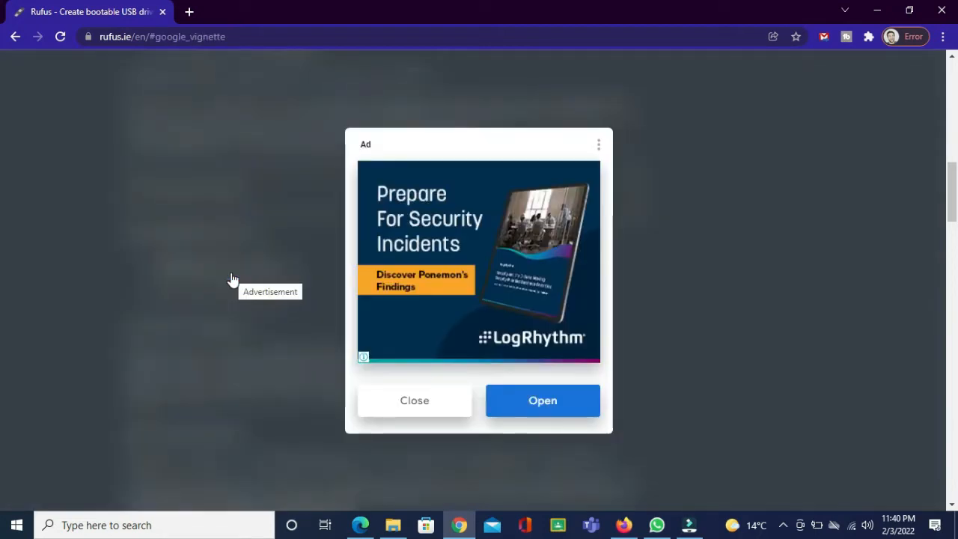
left_click(427, 405)
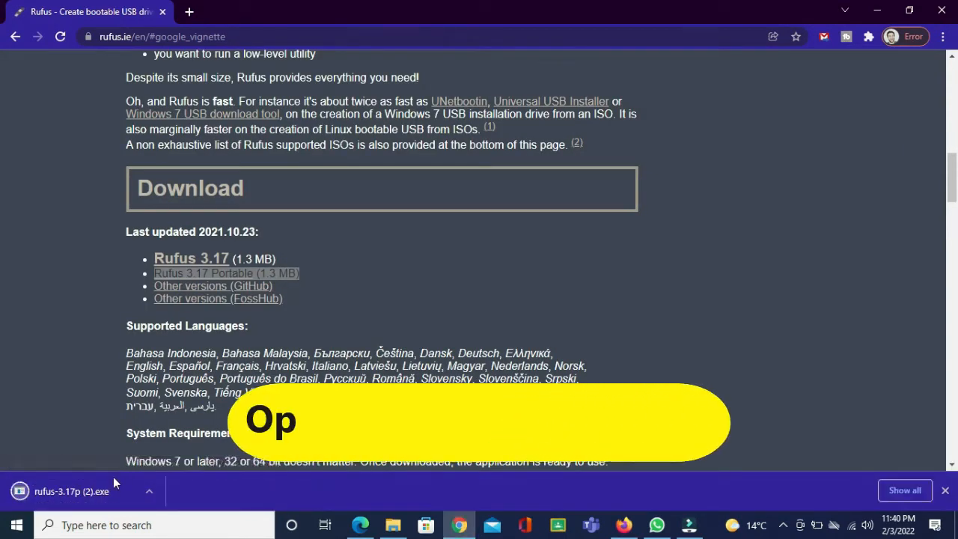
Open the downloaded rufus-3.17p executable from the browser's download bar
right_click(58, 489)
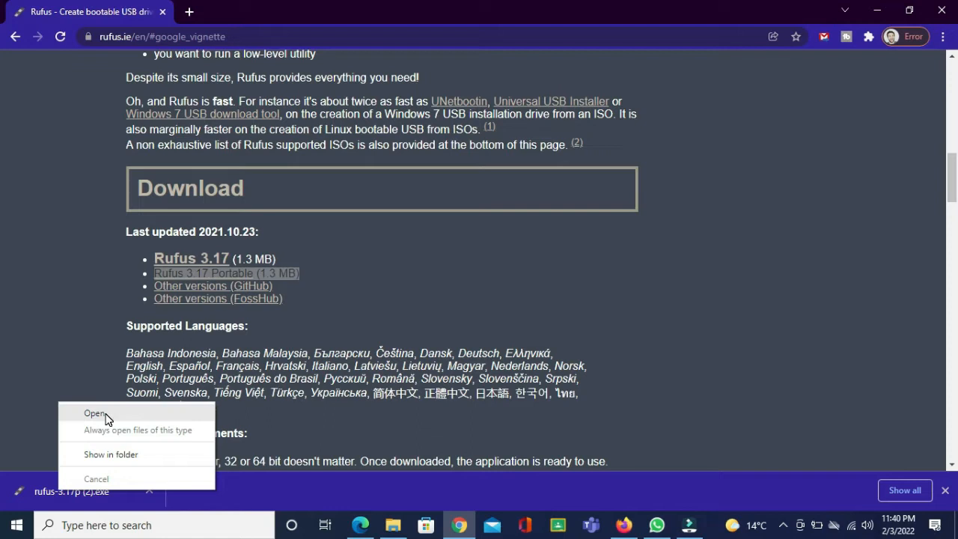
right_click(62, 492)
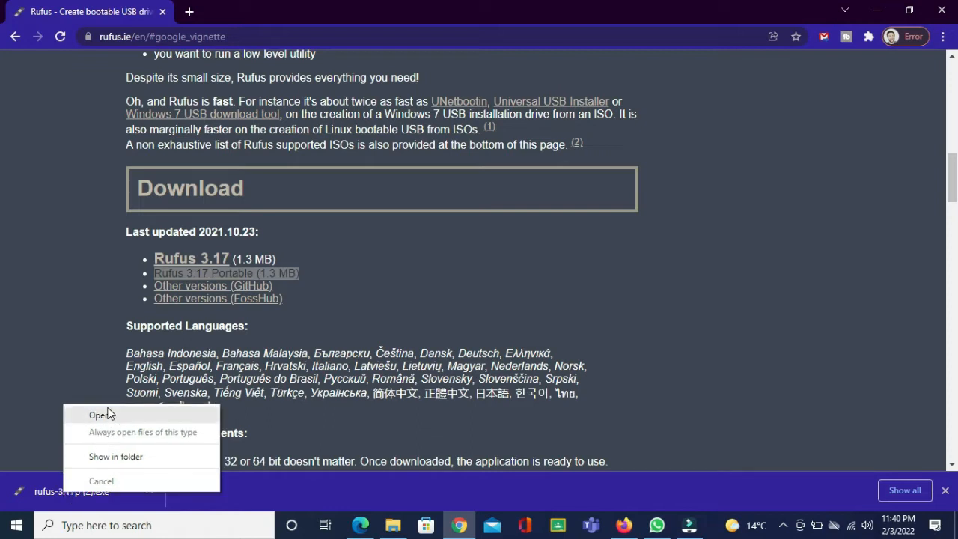
left_click(104, 415)
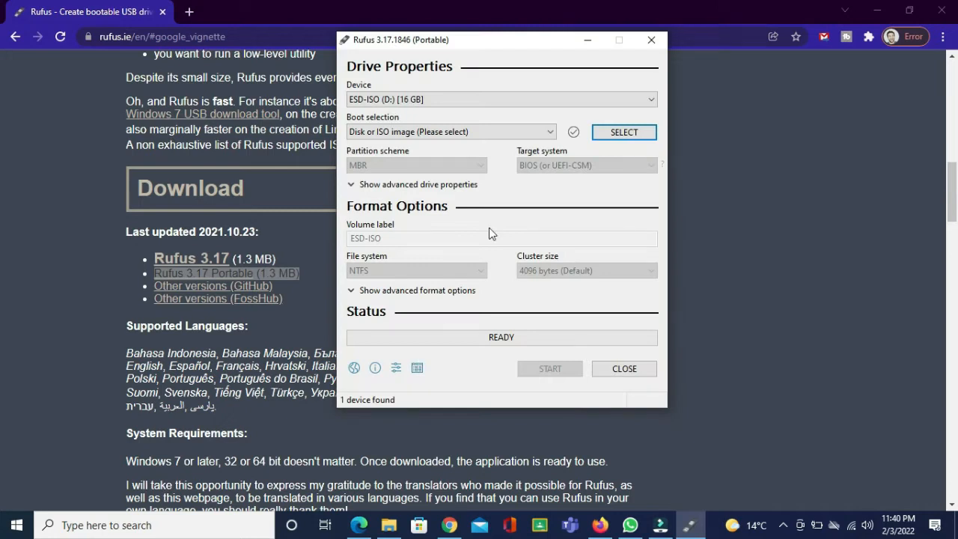
Move the Rufus window, keep device ESD-ISO (D:) [16 GB] and boot selection "Disk or ISO image"
left_click_drag(542, 47, 499, 99)
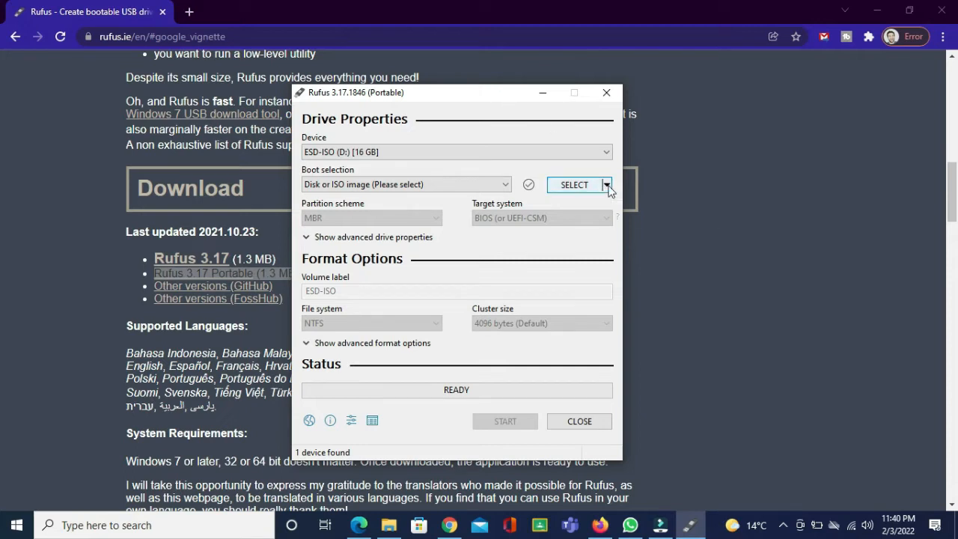
left_click(544, 150)
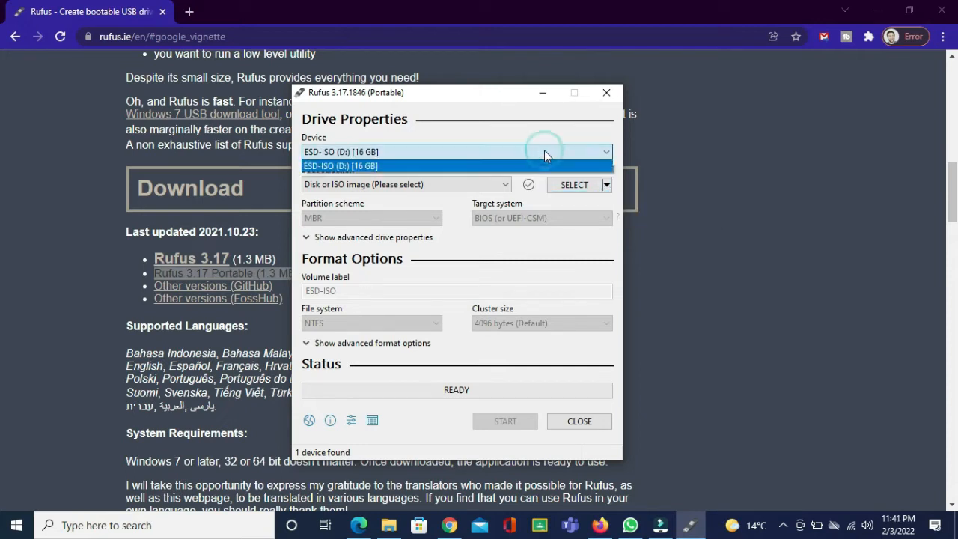
left_click(544, 151)
left_click(507, 185)
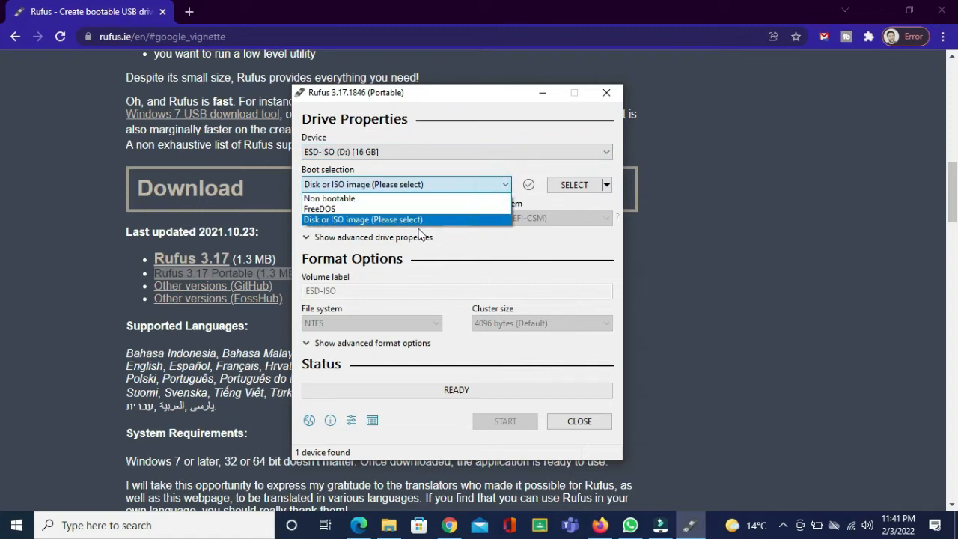
left_click(413, 220)
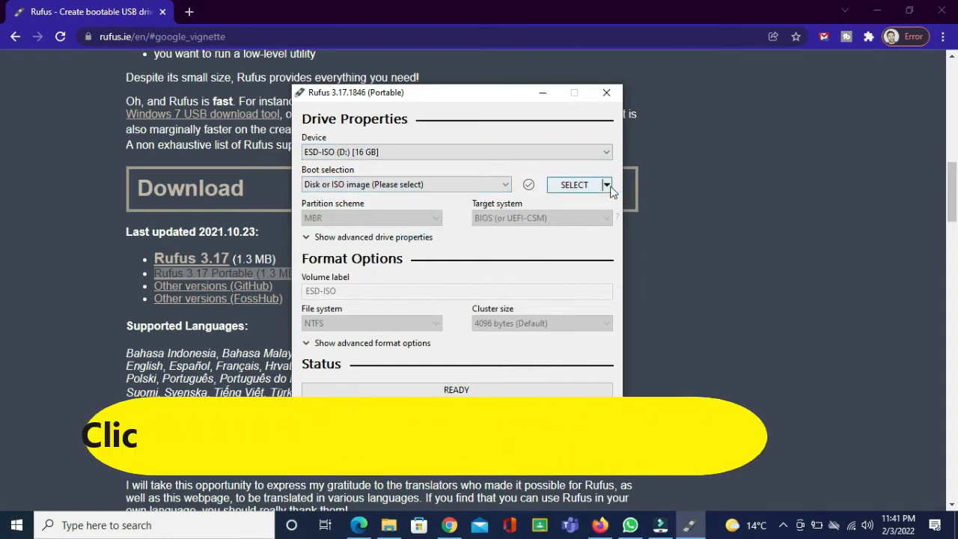
Switch the image button to DOWNLOAD and launch the Download ISO Image dialog
left_click(608, 186)
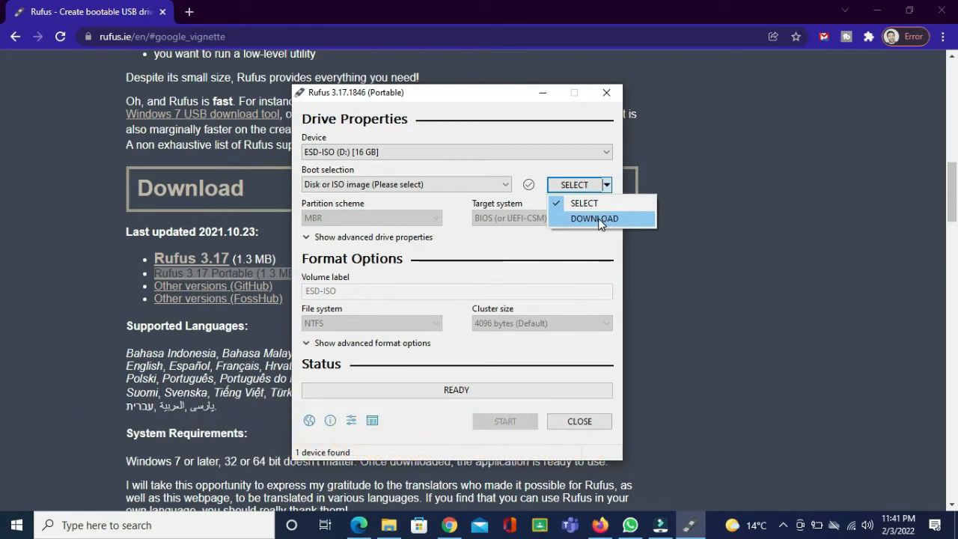
left_click(600, 219)
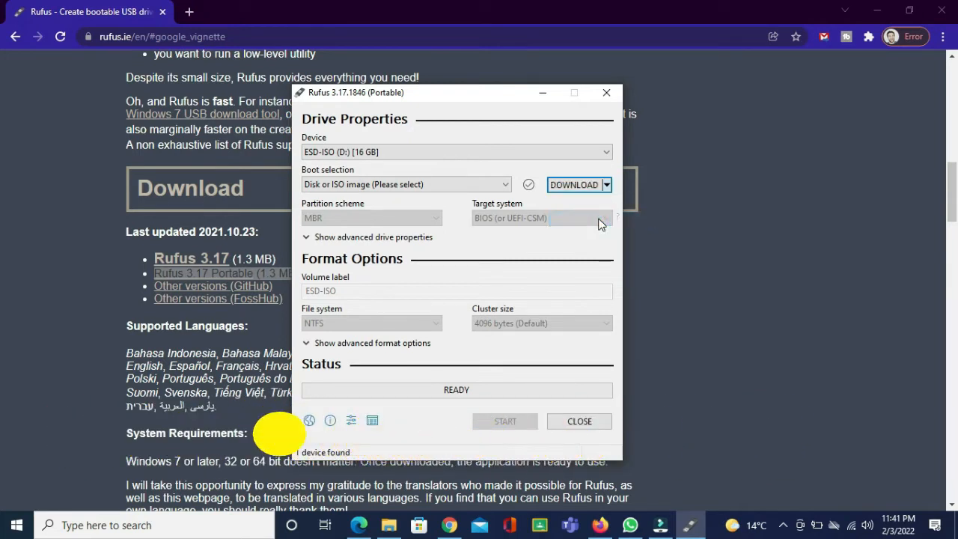
left_click(571, 184)
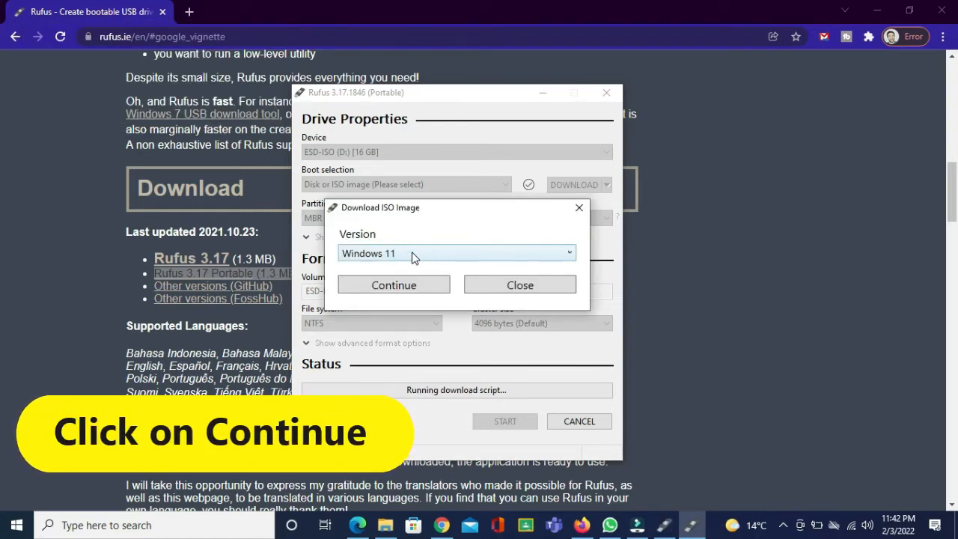
Continue with version Windows 11 and choose release 21H2 v1 (Build 22000.318 - 2021.11)
left_click(395, 289)
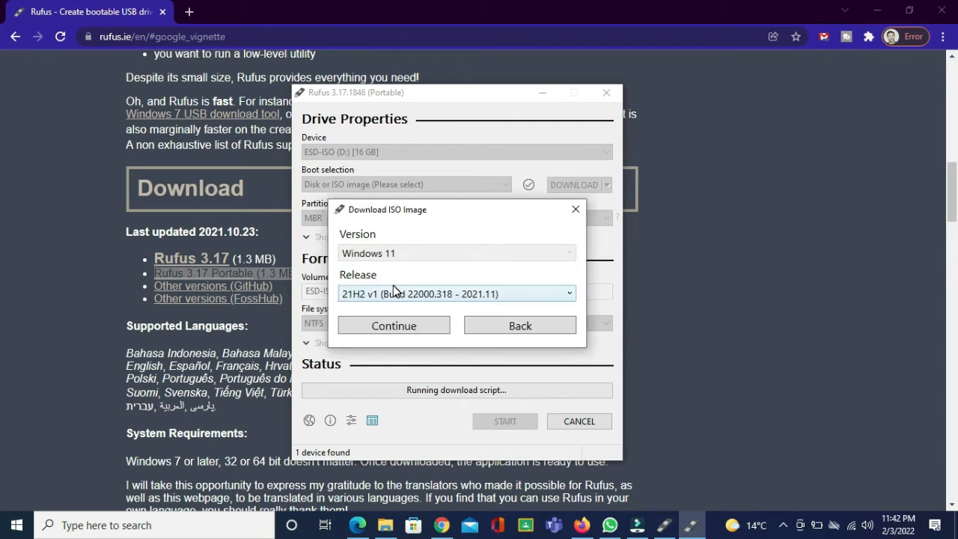
left_click(440, 293)
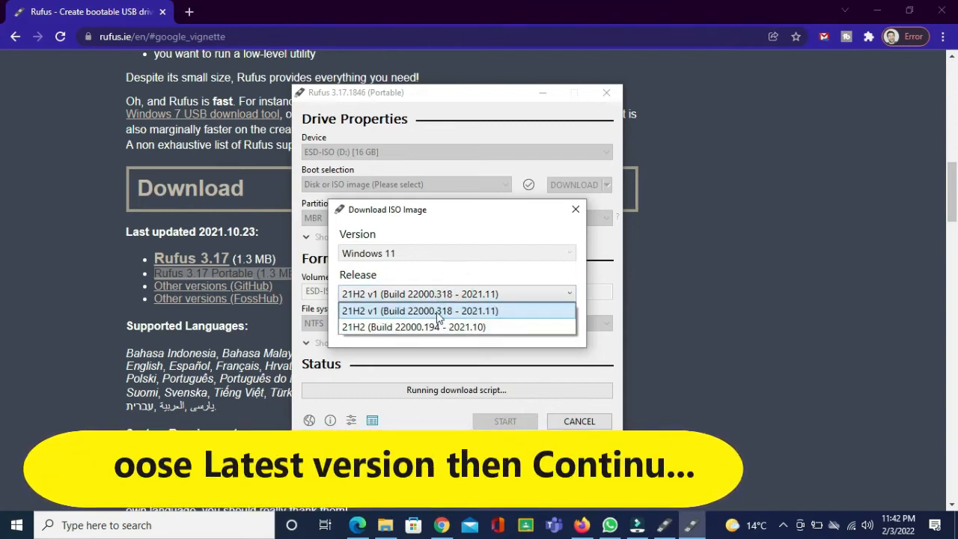
left_click(436, 313)
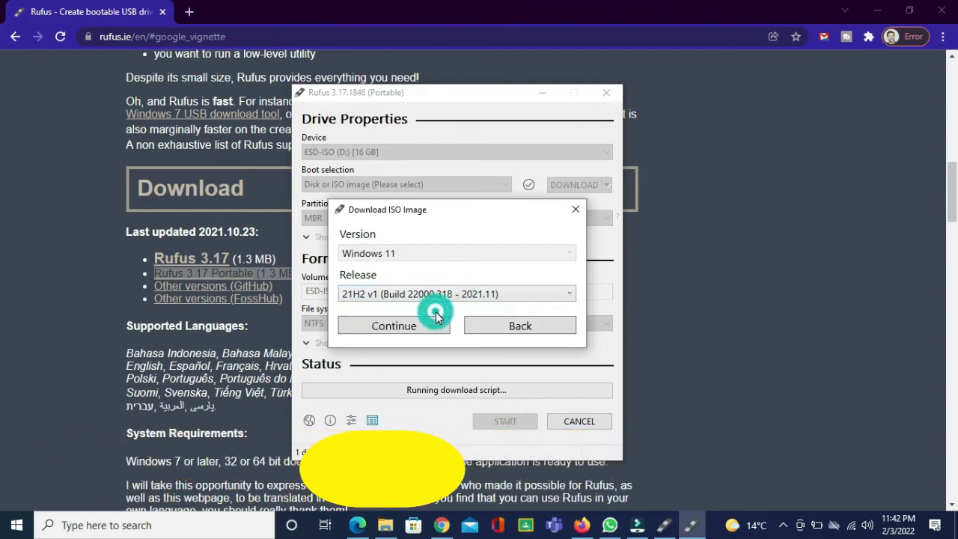
left_click(387, 328)
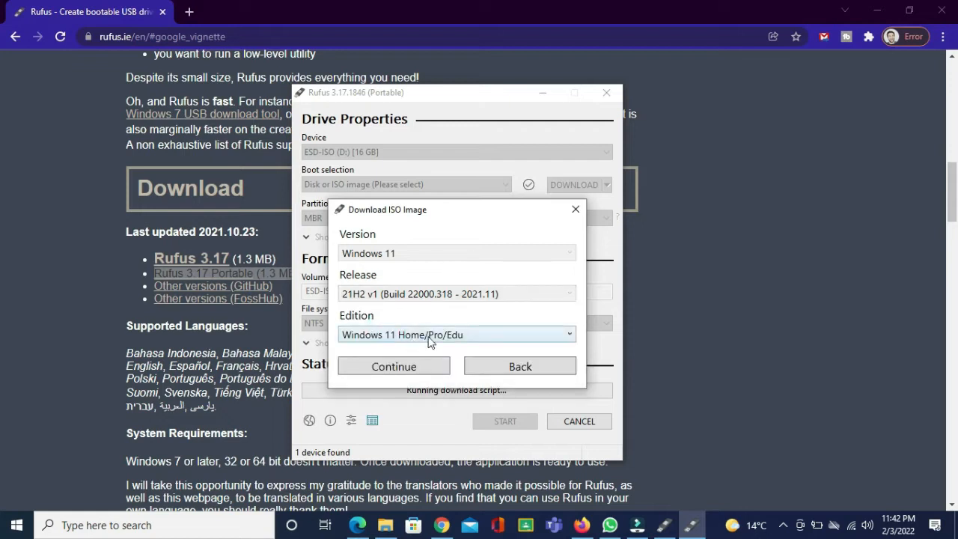
Continue with edition Windows 11 Home/Pro/Edu and language English International
left_click(428, 336)
left_click(428, 336)
left_click(401, 369)
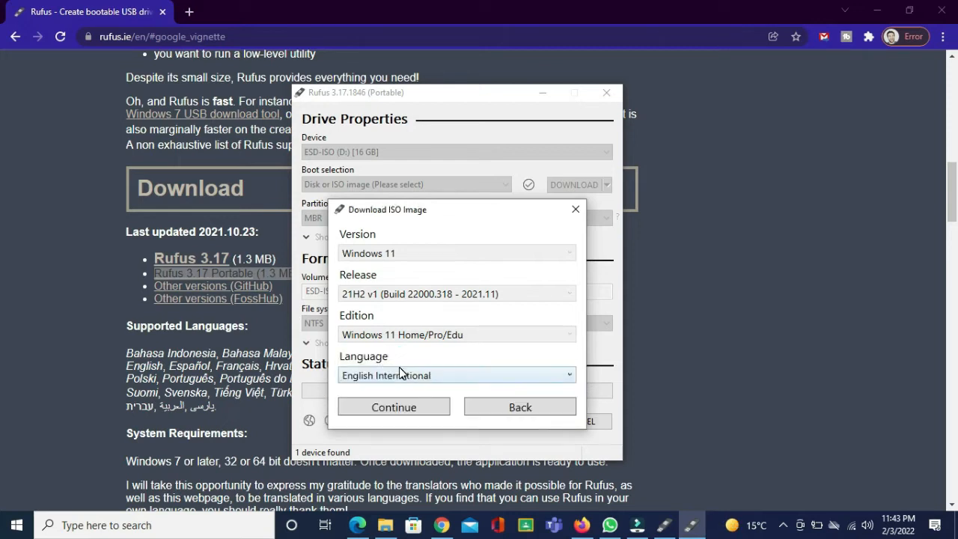
left_click(396, 376)
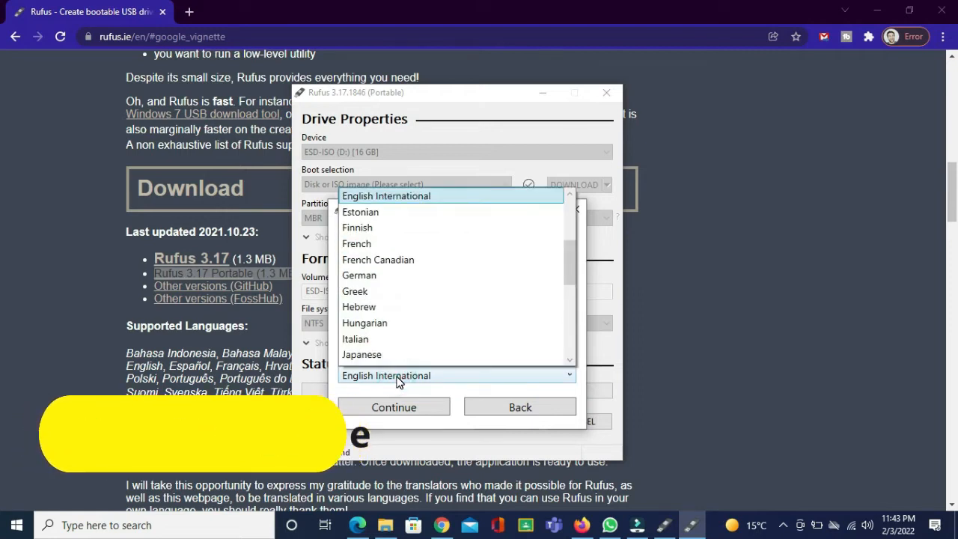
left_click(397, 378)
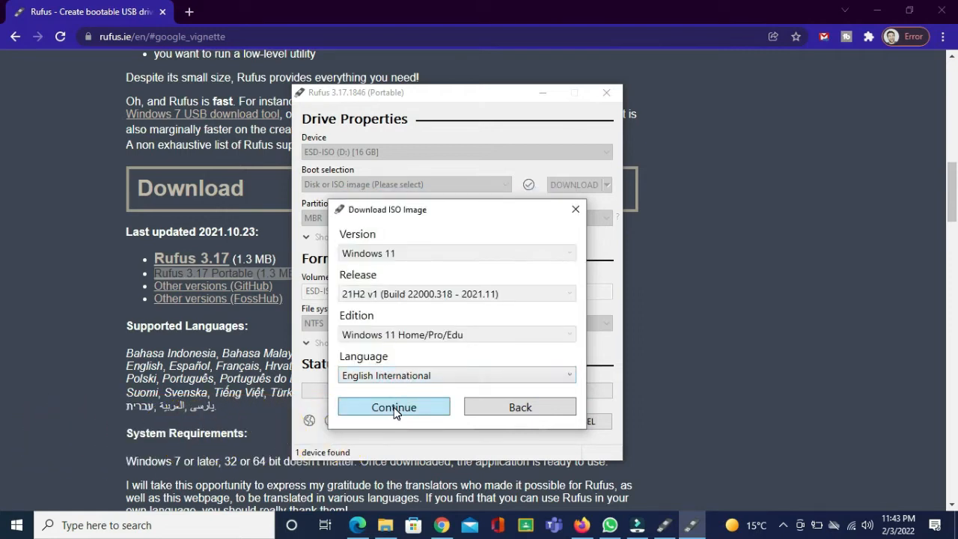
left_click(394, 409)
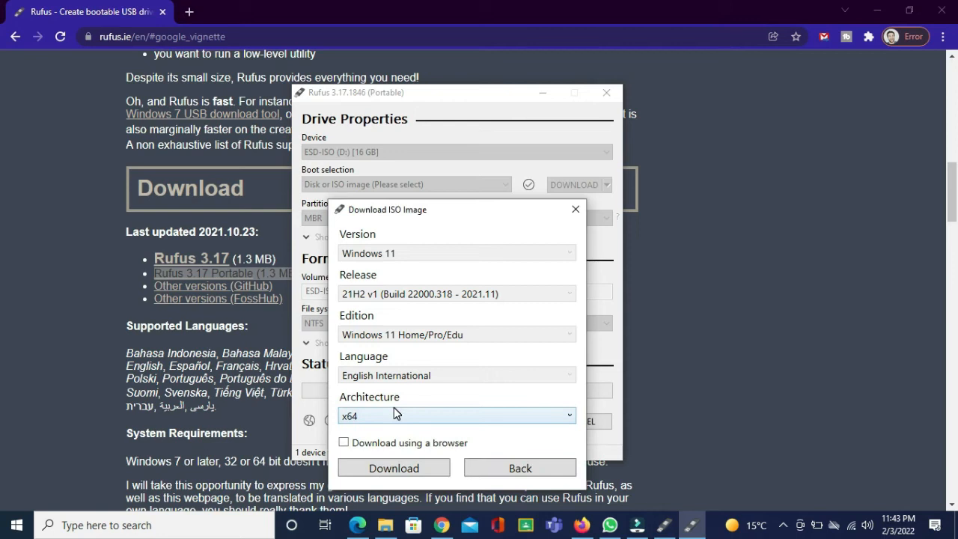
Choose x64 architecture, enable downloading using a browser, and start the ISO download
left_click(433, 414)
left_click(433, 414)
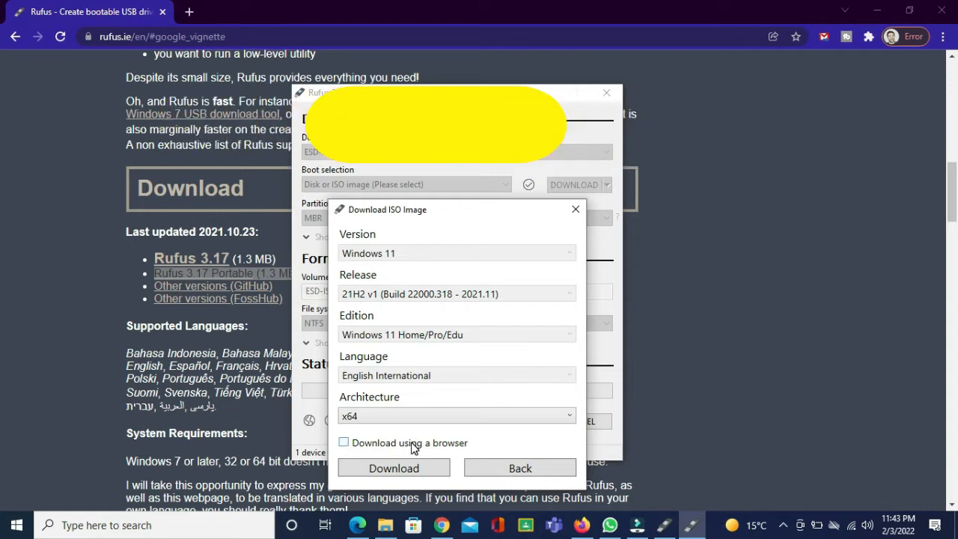
left_click(343, 443)
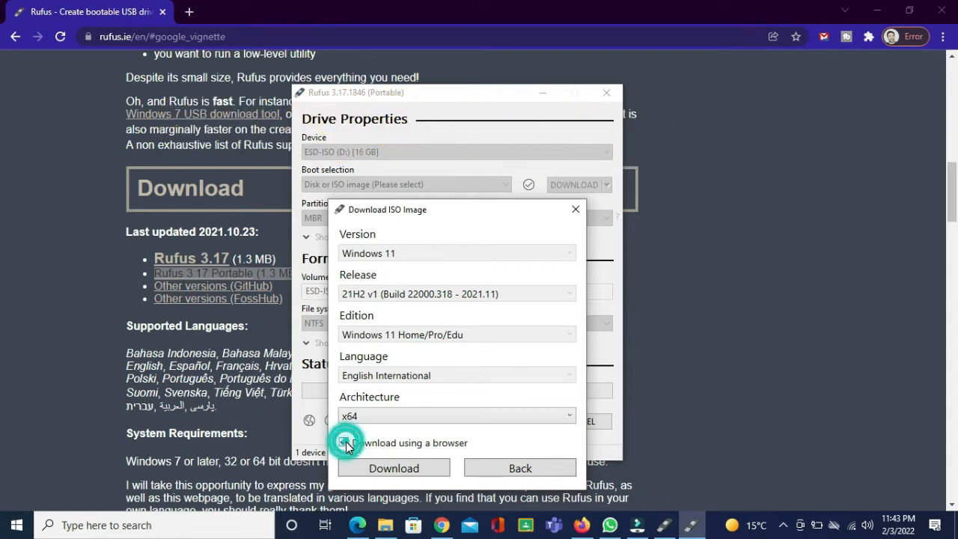
left_click(394, 469)
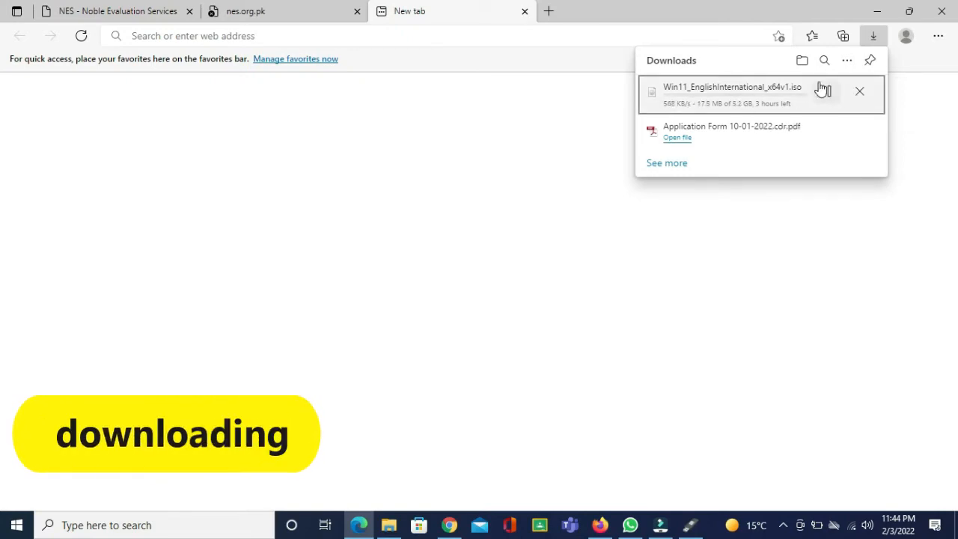
left_click(753, 227)
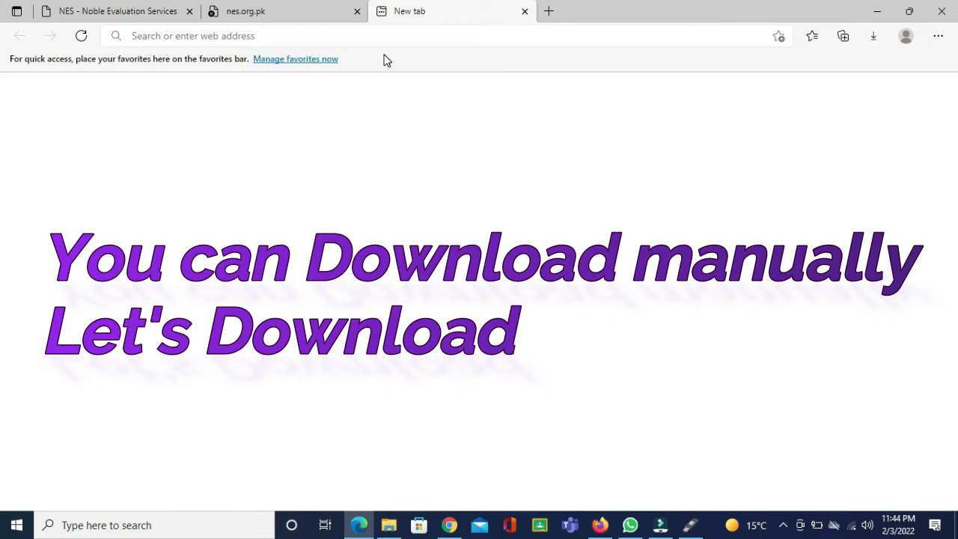
left_click(368, 36)
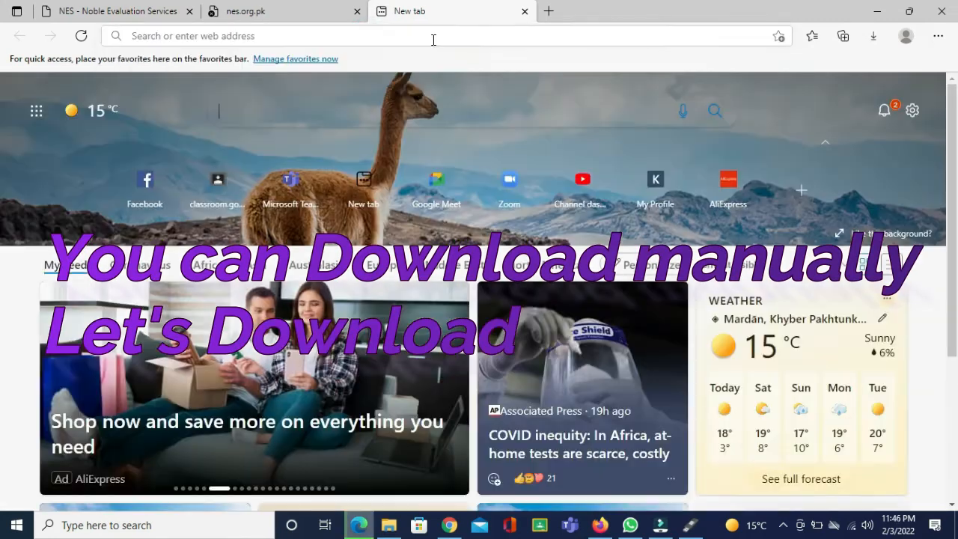
left_click(432, 37)
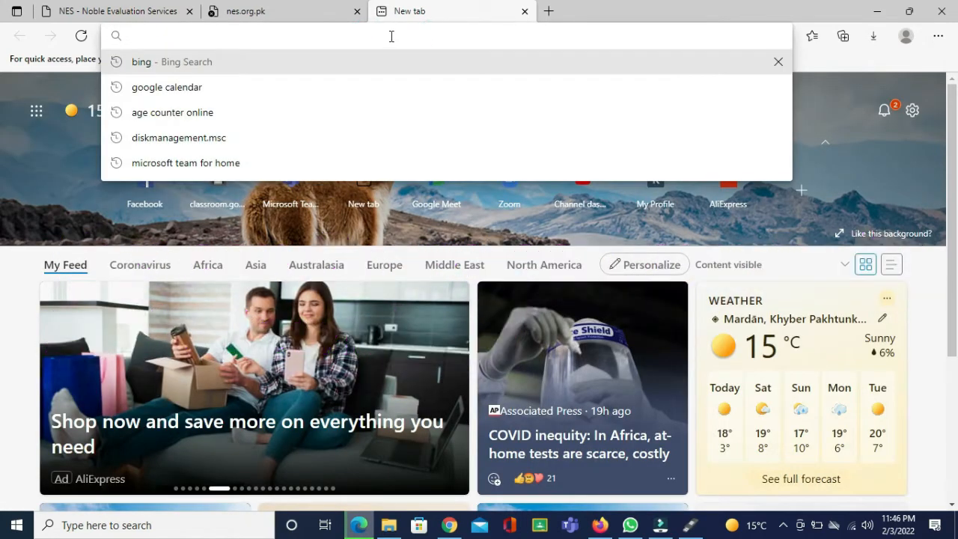
type("https://www.microsoft.com/en-us/software-download/windows11")
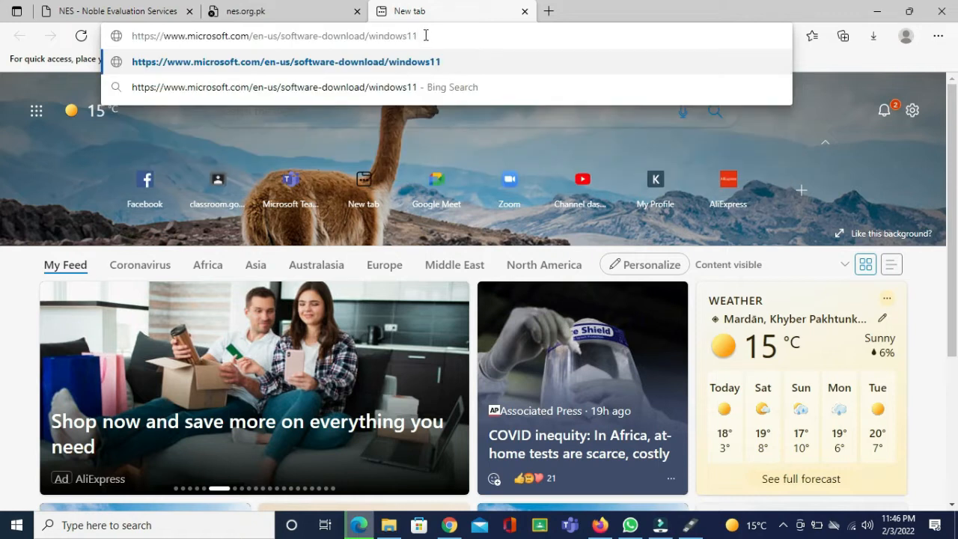
left_click_drag(425, 35, 128, 27)
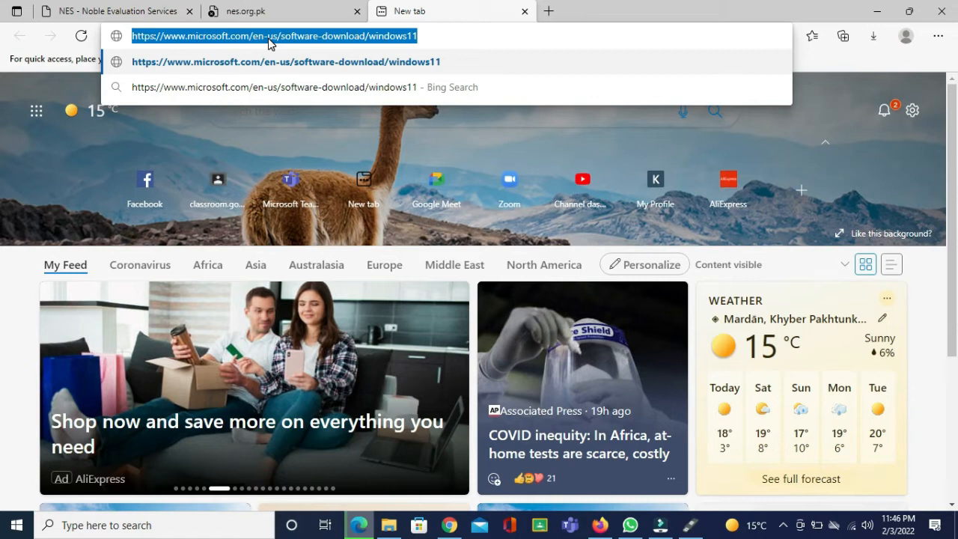
left_click(280, 63)
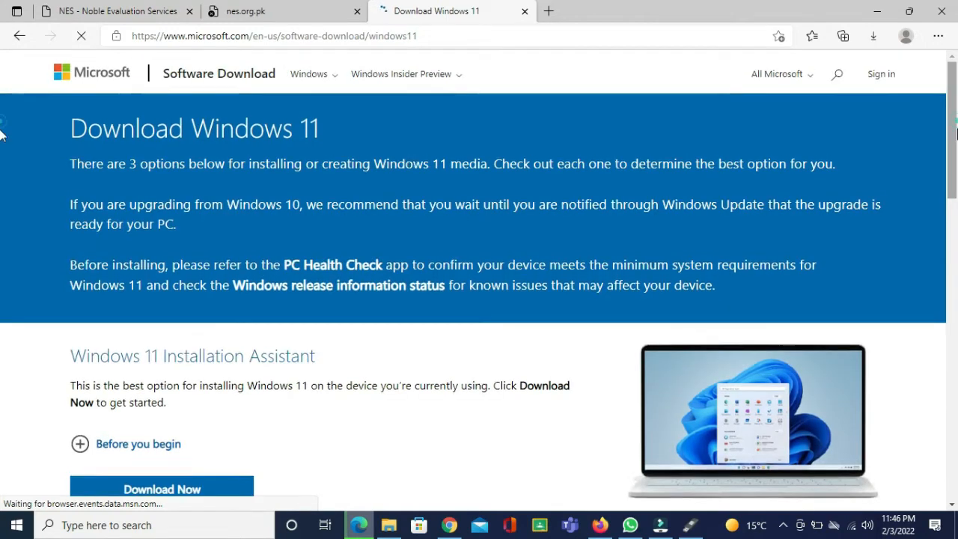
scroll(2, 124, "down", 6)
scroll(2, 277, "down", 1)
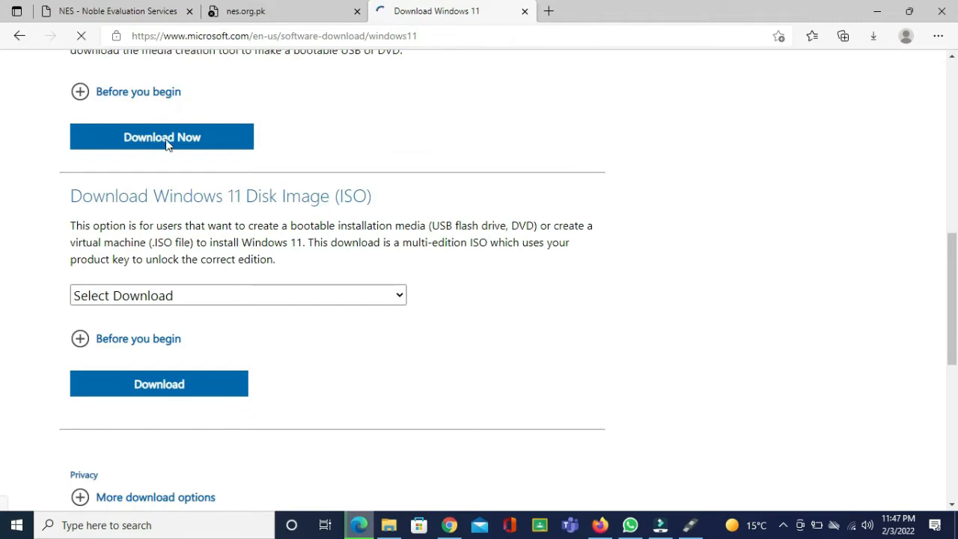
Choose Windows 11 (multi-edition ISO) as the disk image and submit the download selection
left_click(384, 296)
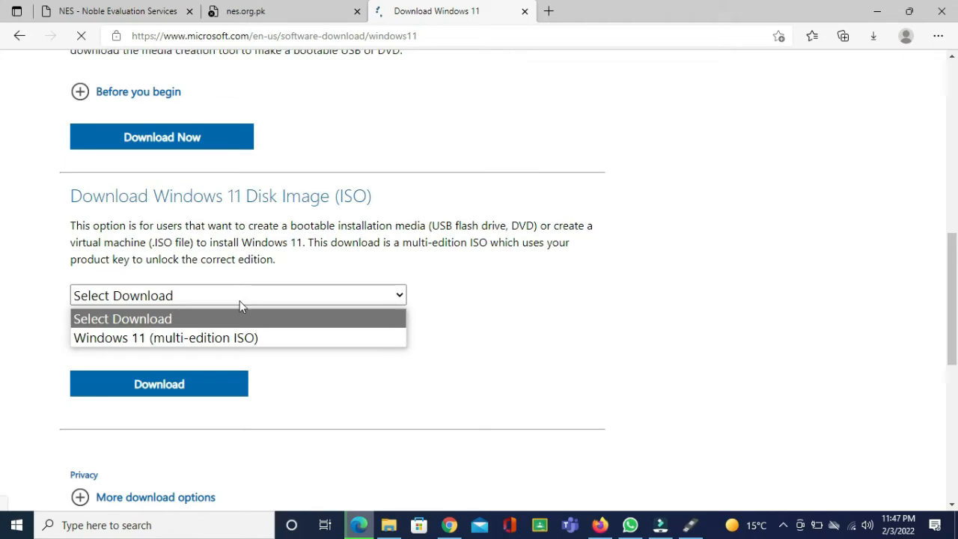
left_click(178, 341)
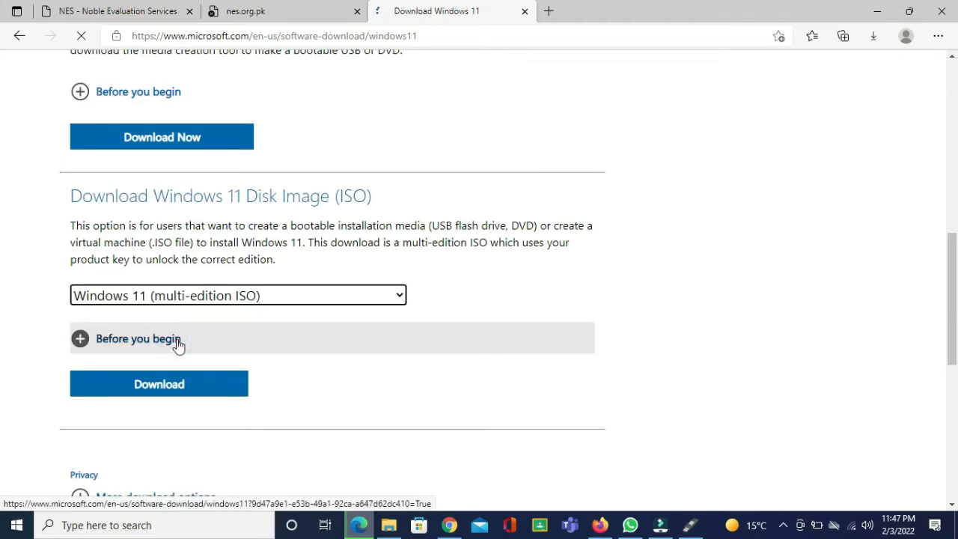
left_click(157, 389)
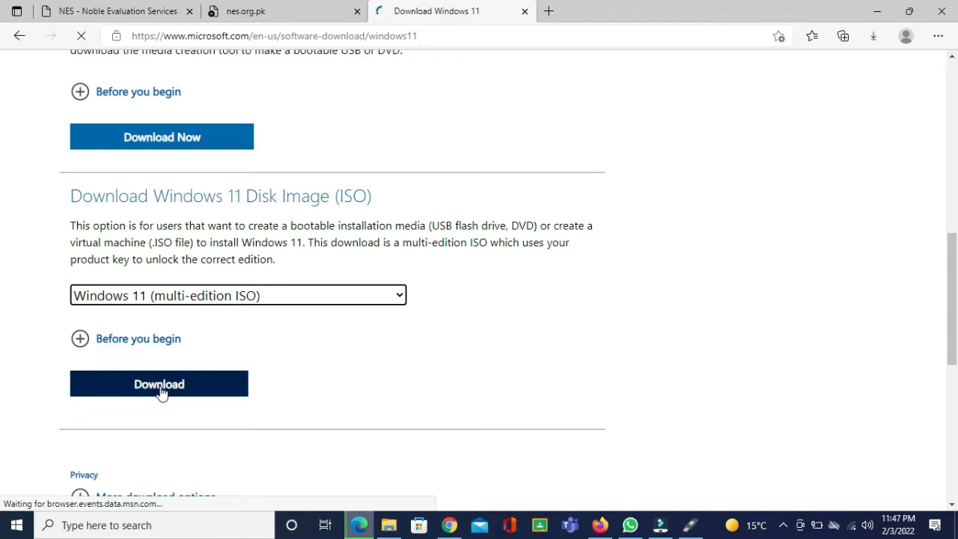
Select English International as the product language and confirm it
scroll(161, 387, "down", 3)
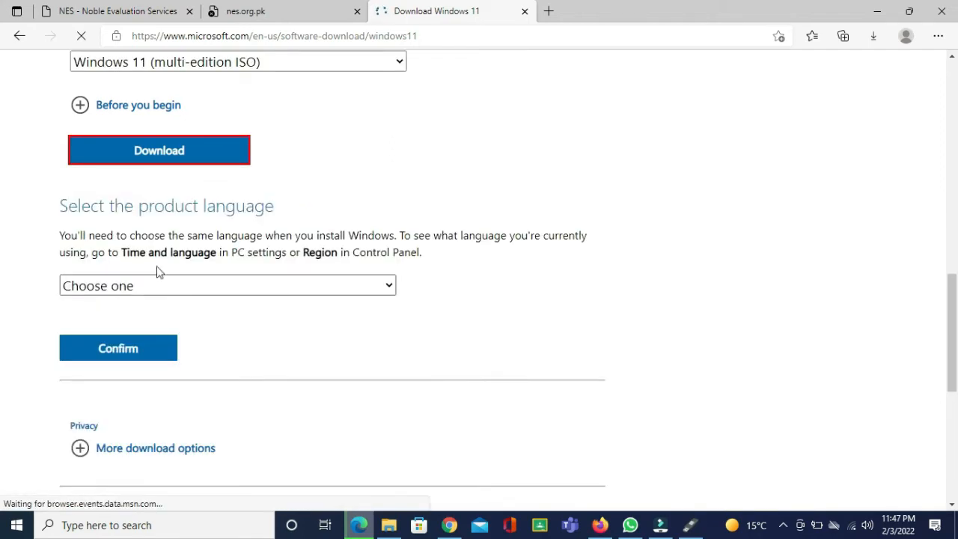
left_click(173, 285)
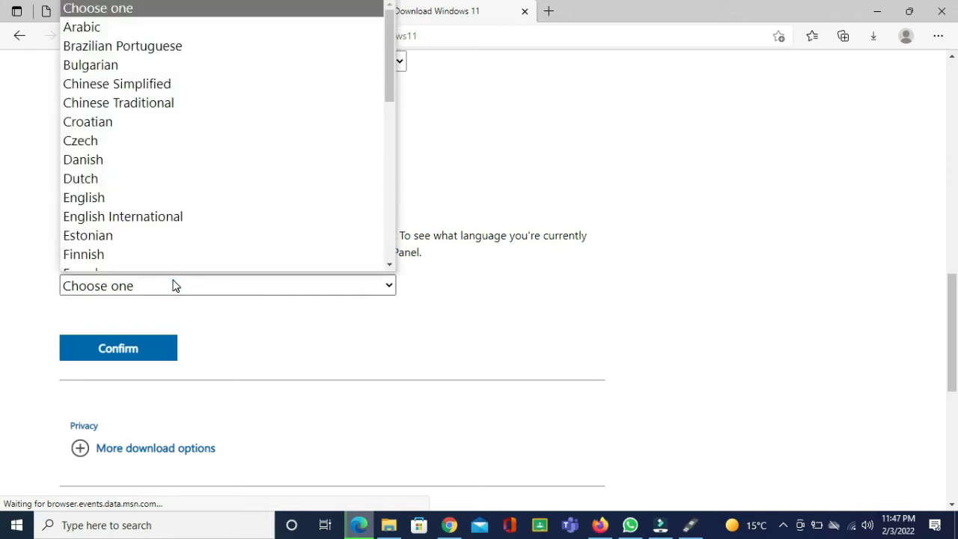
left_click(155, 208)
left_click(132, 352)
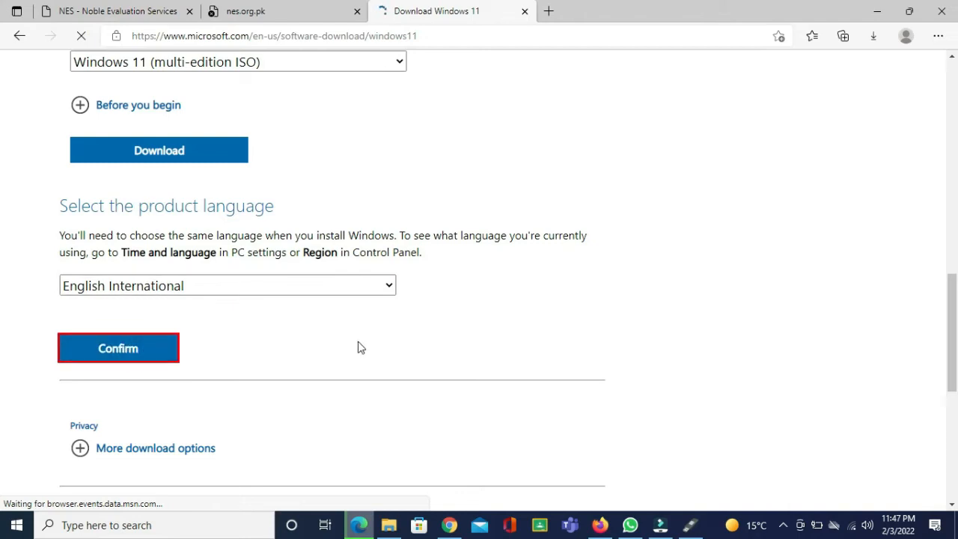
Start the 64-bit download of Windows 11 English International and minimize the browser
scroll(358, 342, "down", 2)
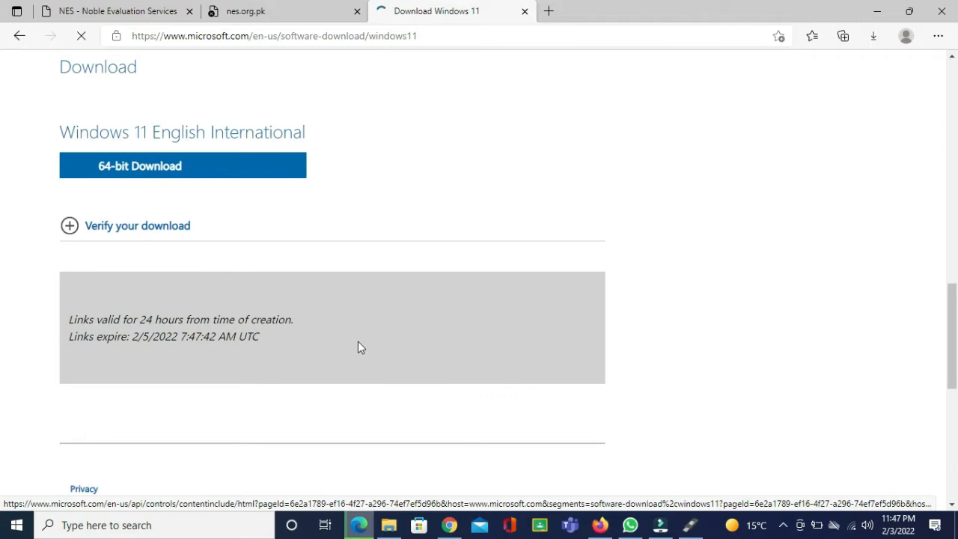
left_click(139, 171)
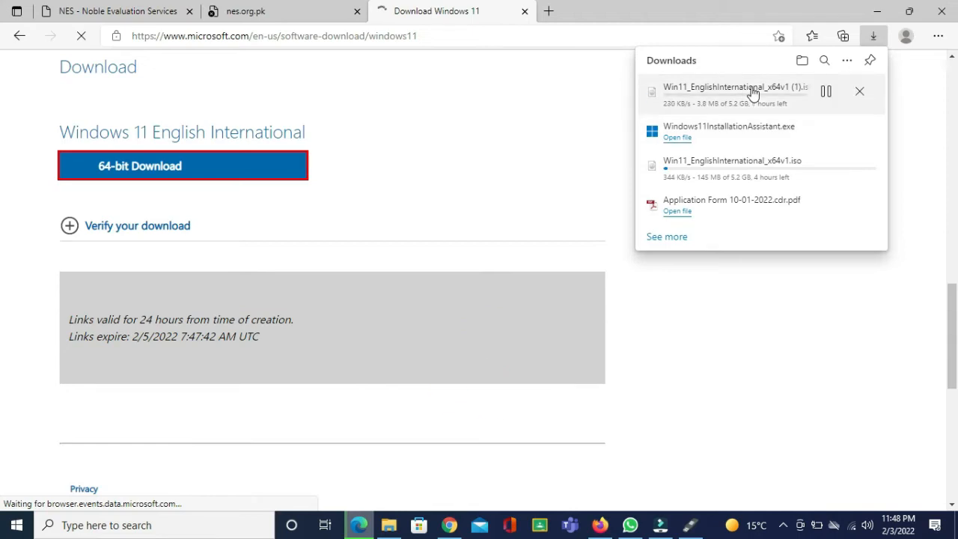
left_click(874, 13)
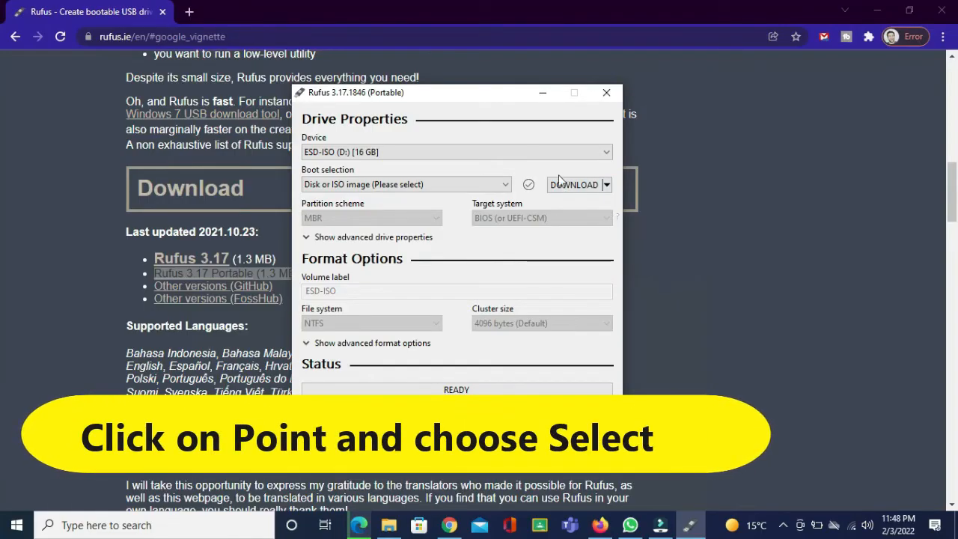
Switch the boot selection action to SELECT and open the Win11_EnglishInternational_x64 ISO image
left_click(606, 186)
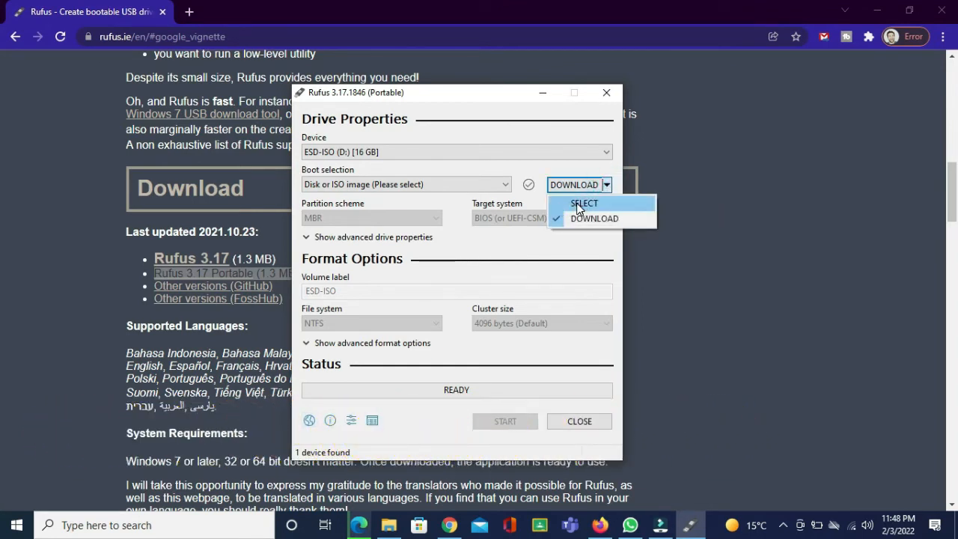
left_click(576, 203)
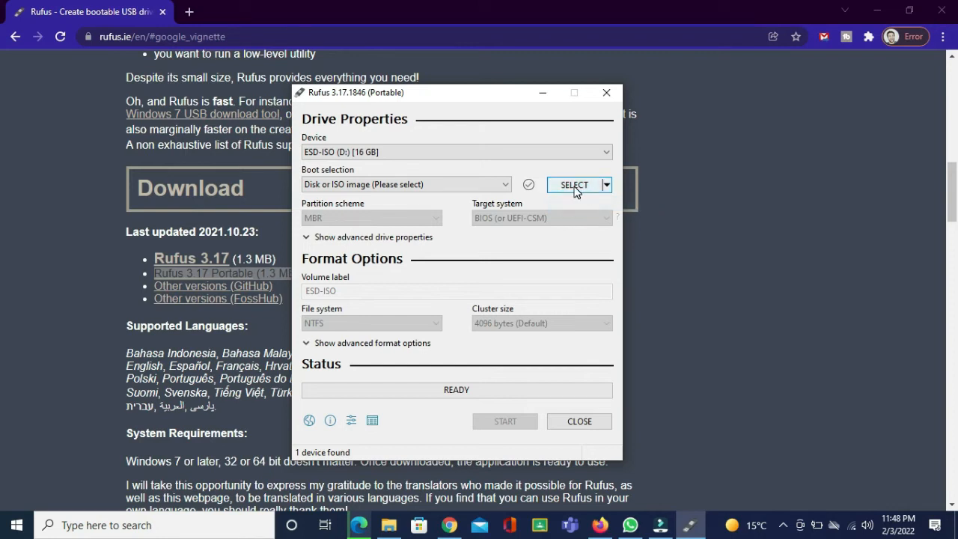
left_click(575, 185)
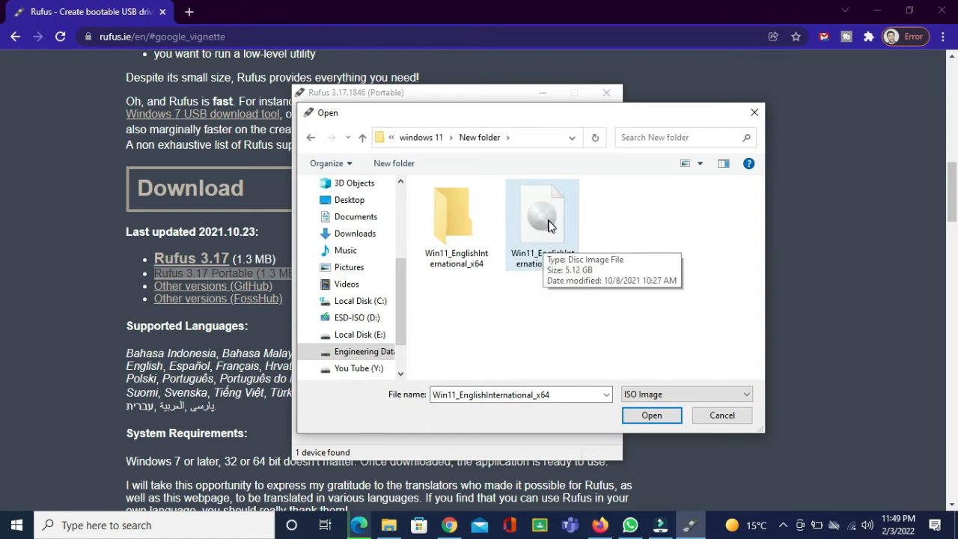
left_click(649, 416)
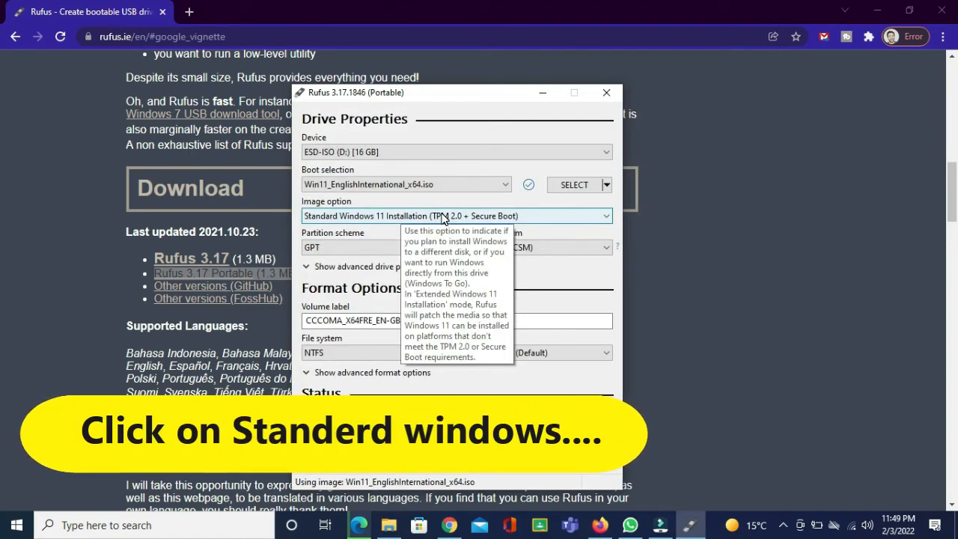
Set the image option to Extended Windows 11 Installation (no TPM / no Secure Boot)
left_click(585, 215)
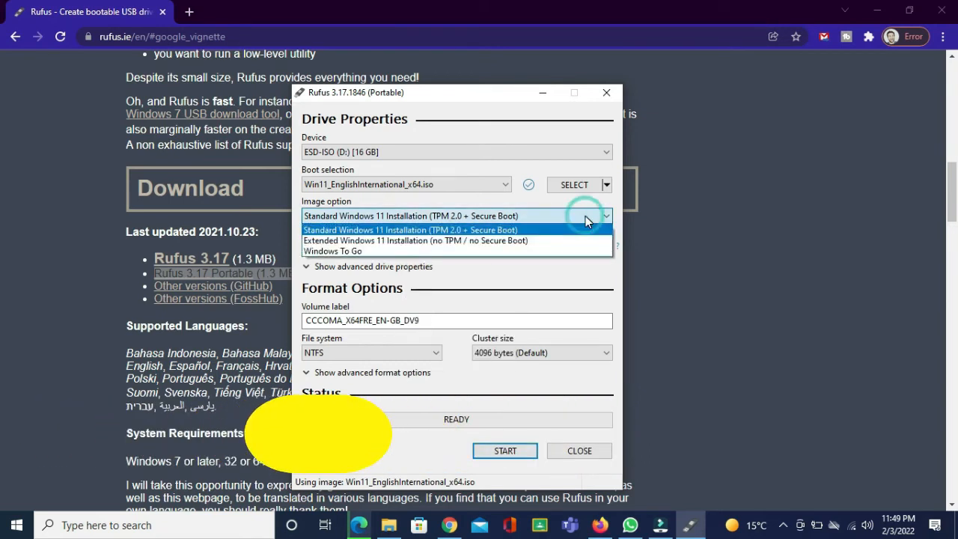
left_click(429, 241)
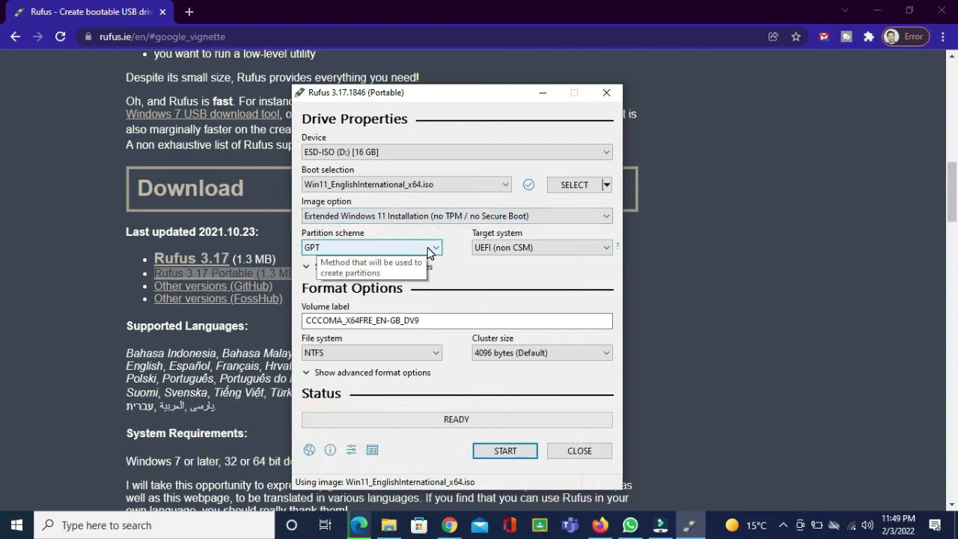
left_click(428, 248)
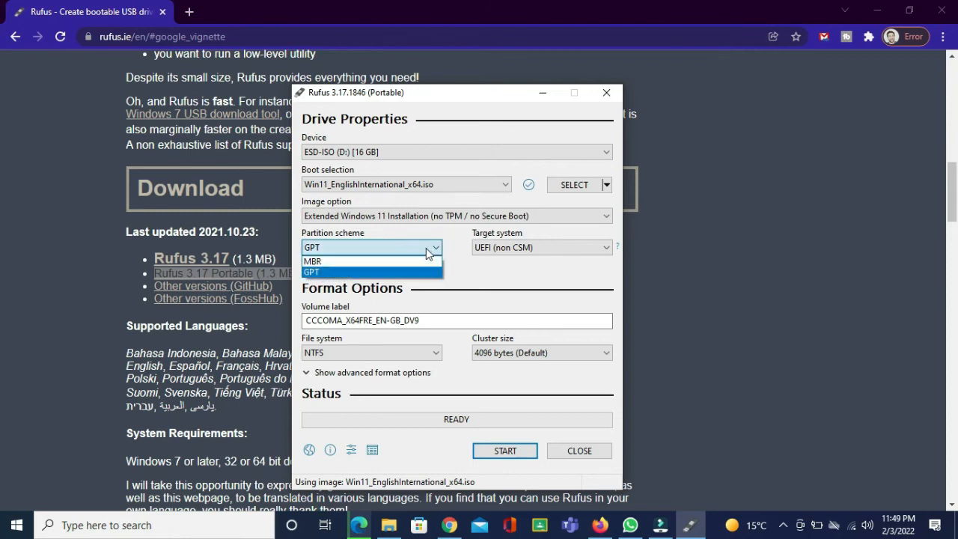
left_click(319, 263)
left_click(335, 244)
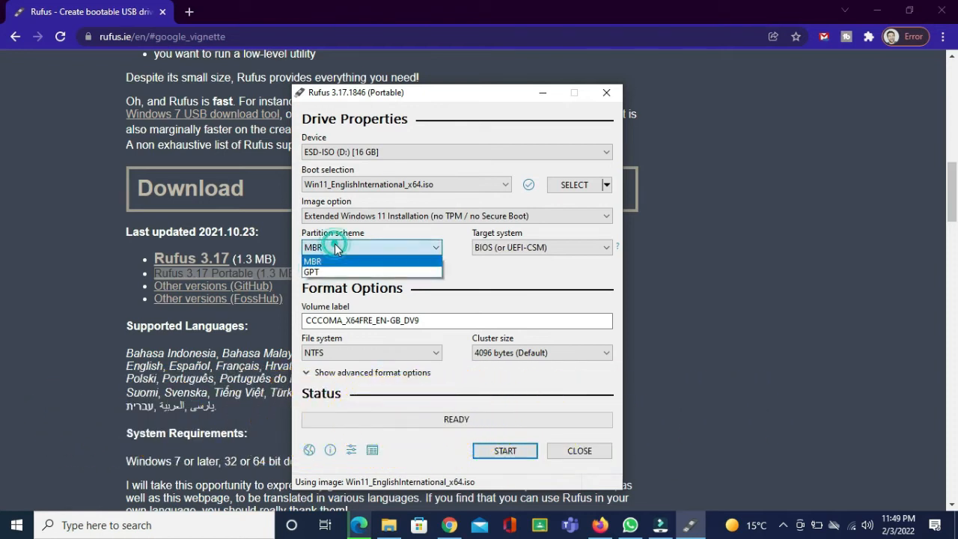
left_click(334, 271)
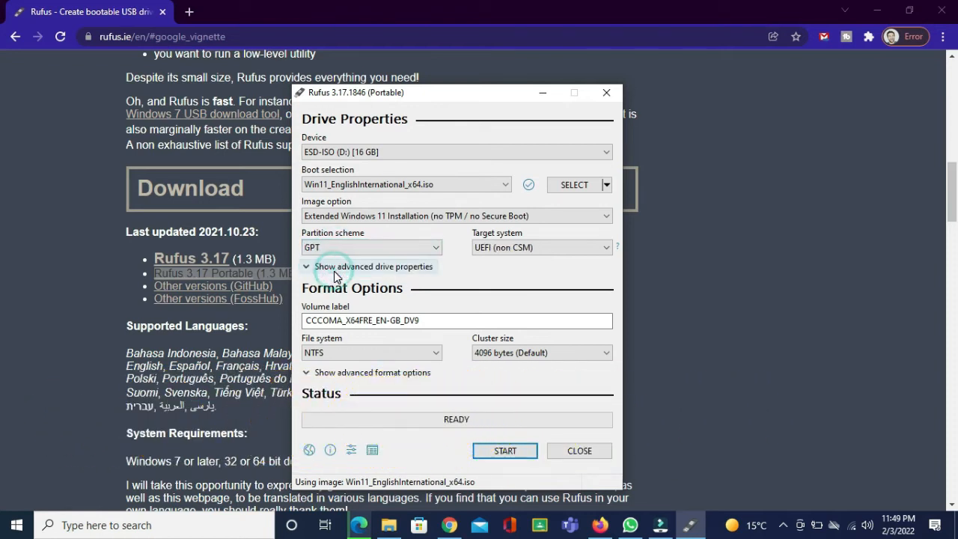
left_click(388, 249)
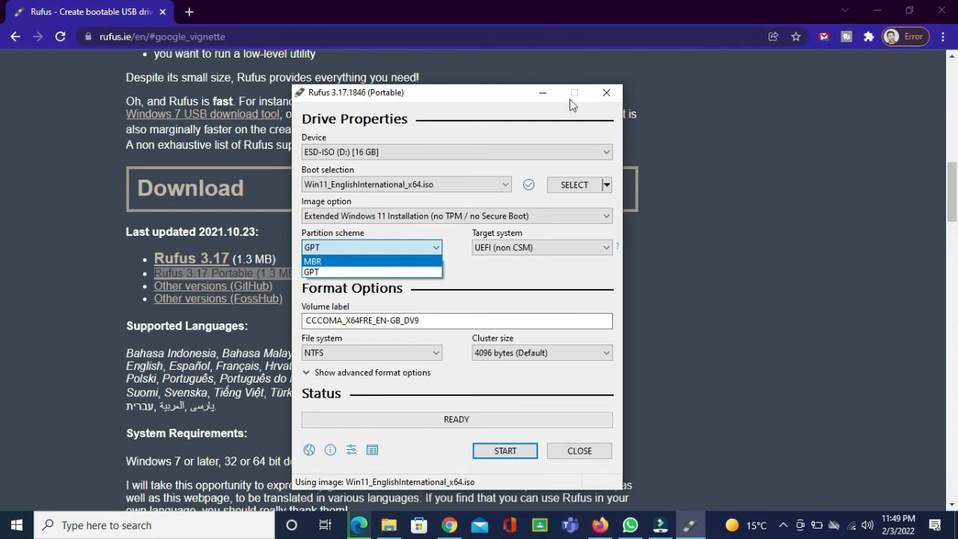
Open Disk Management from This PC's Manage option and view Disk 0's properties Volumes tab to check its partition style
left_click(390, 525)
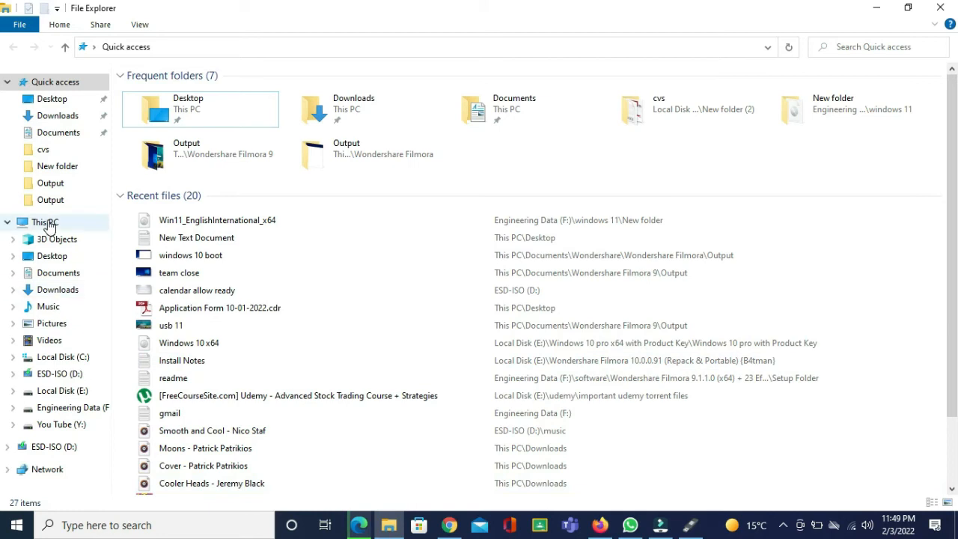
right_click(47, 223)
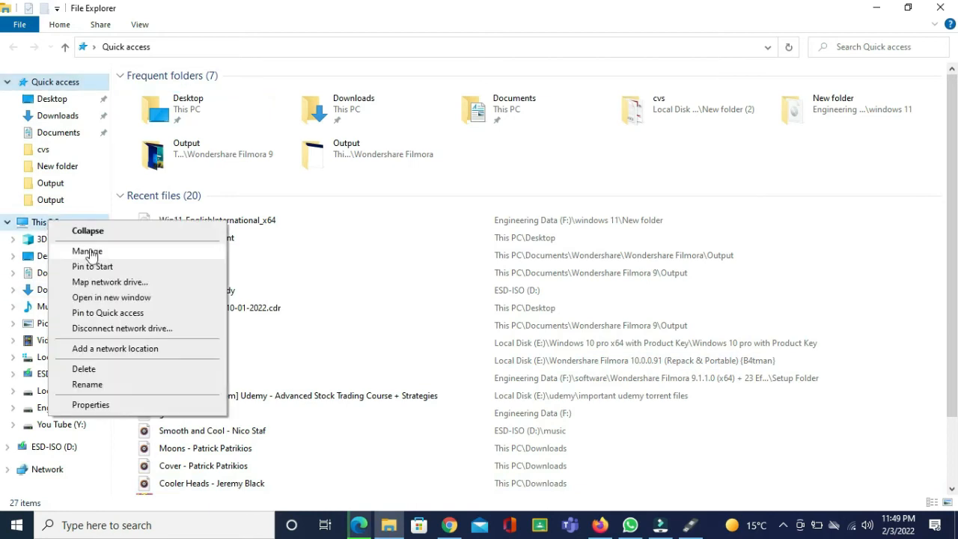
left_click(88, 253)
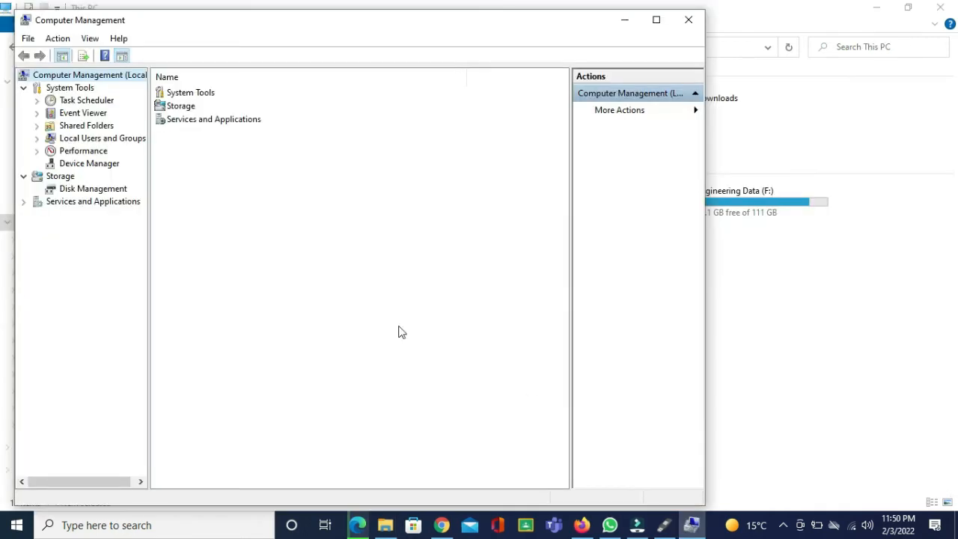
left_click(86, 192)
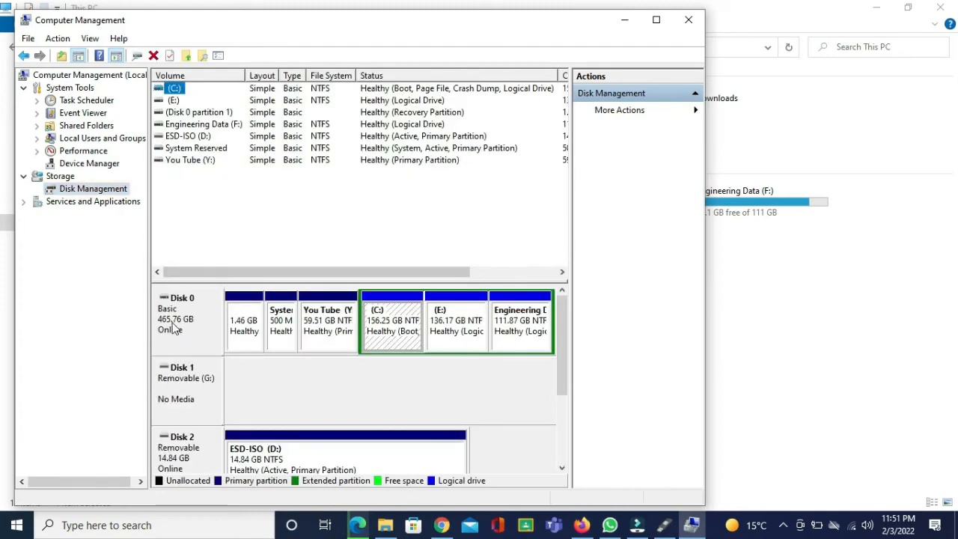
right_click(174, 320)
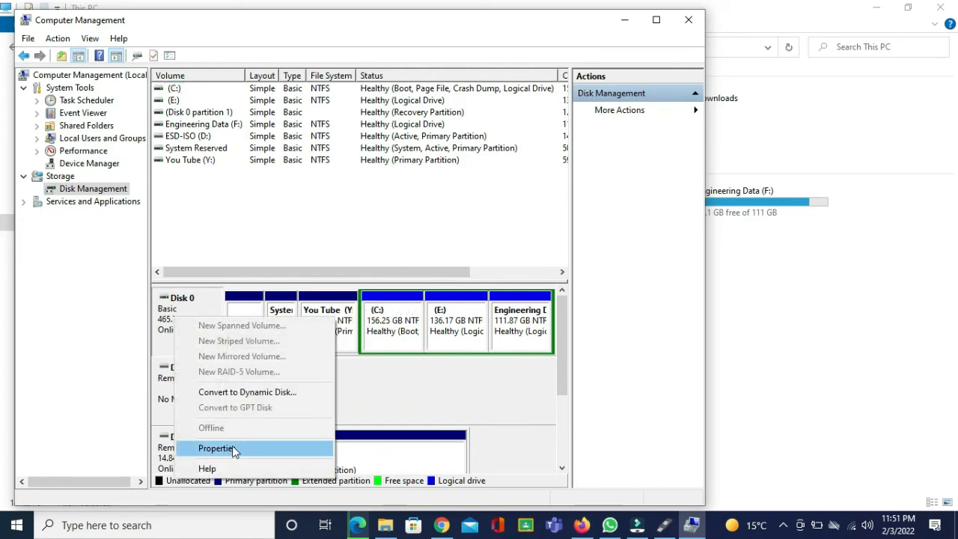
left_click(233, 450)
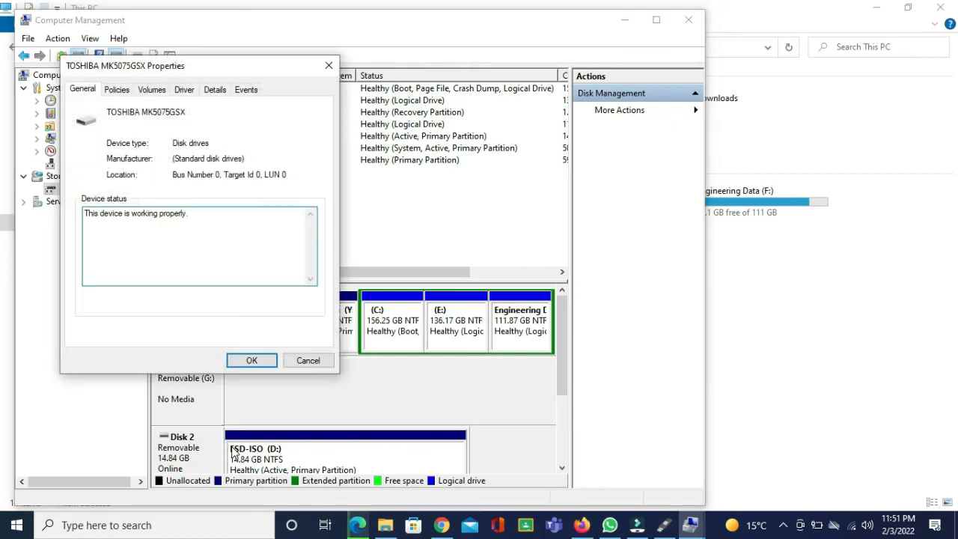
left_click(151, 91)
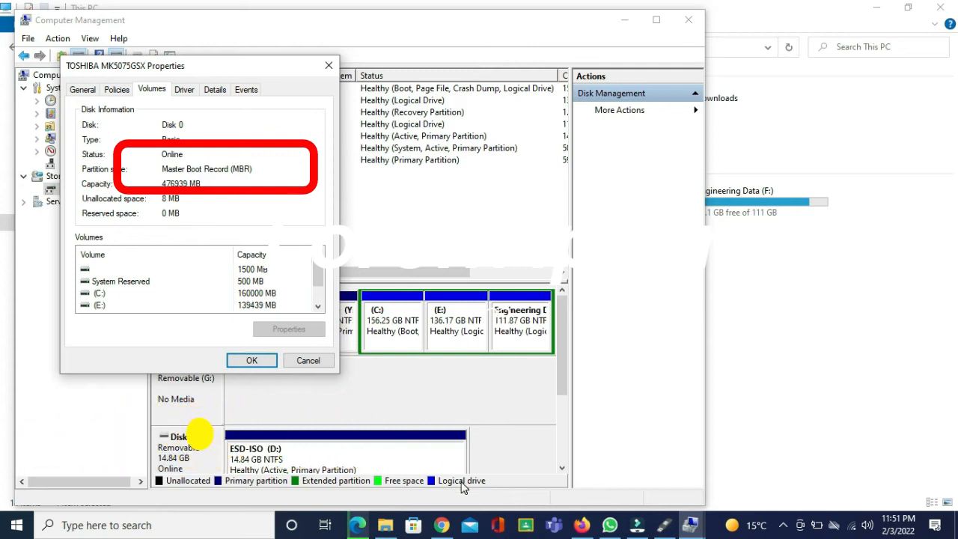
Return to Rufus and set the partition scheme to MBR
left_click(666, 523)
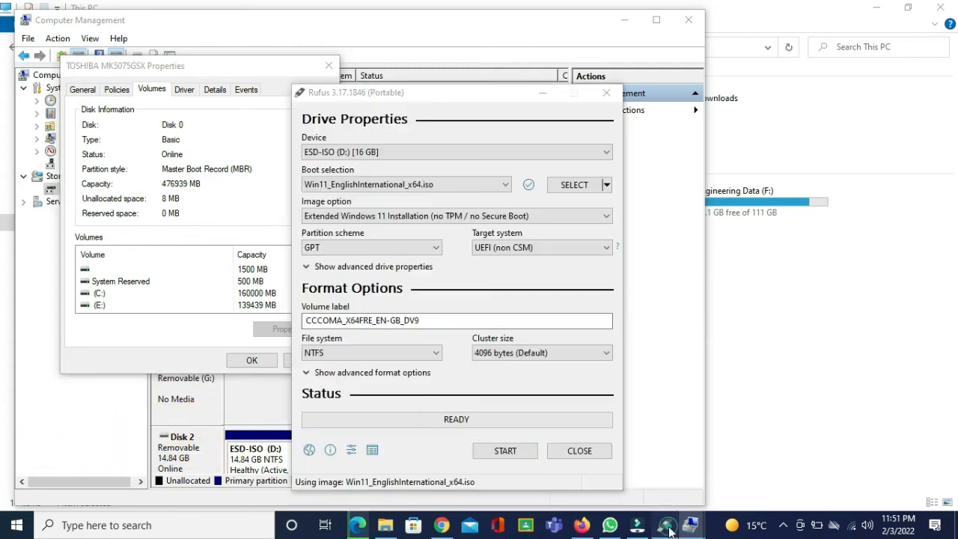
left_click(423, 250)
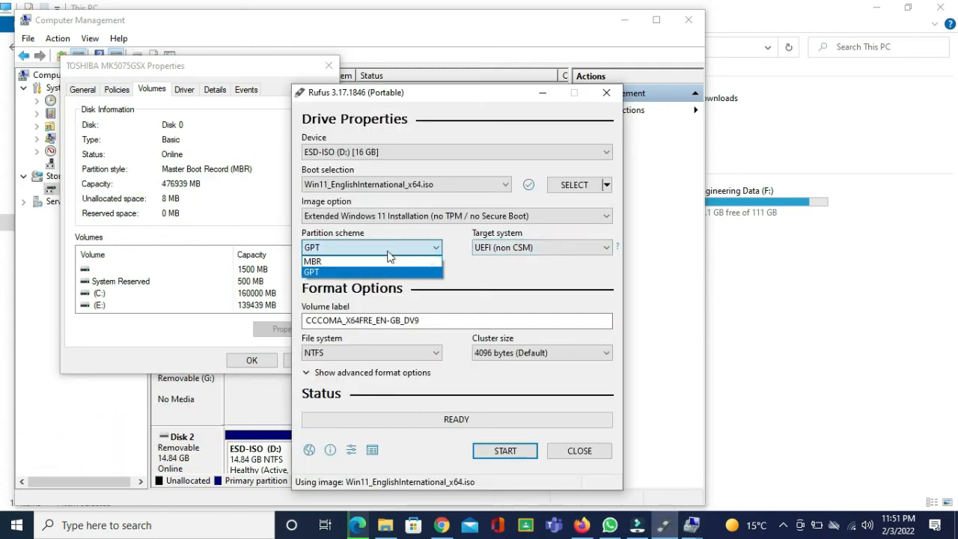
left_click(347, 262)
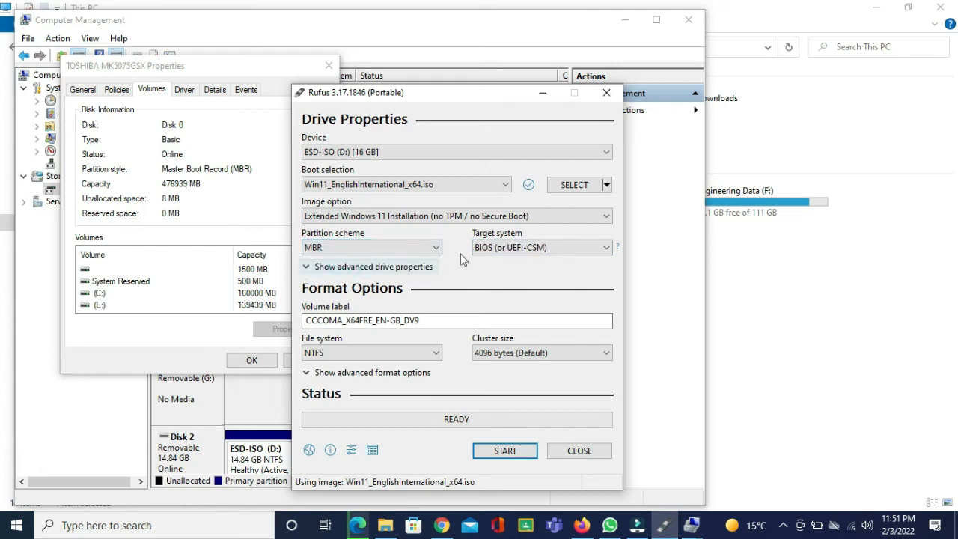
Set the volume label to windows 11
double_click(423, 320)
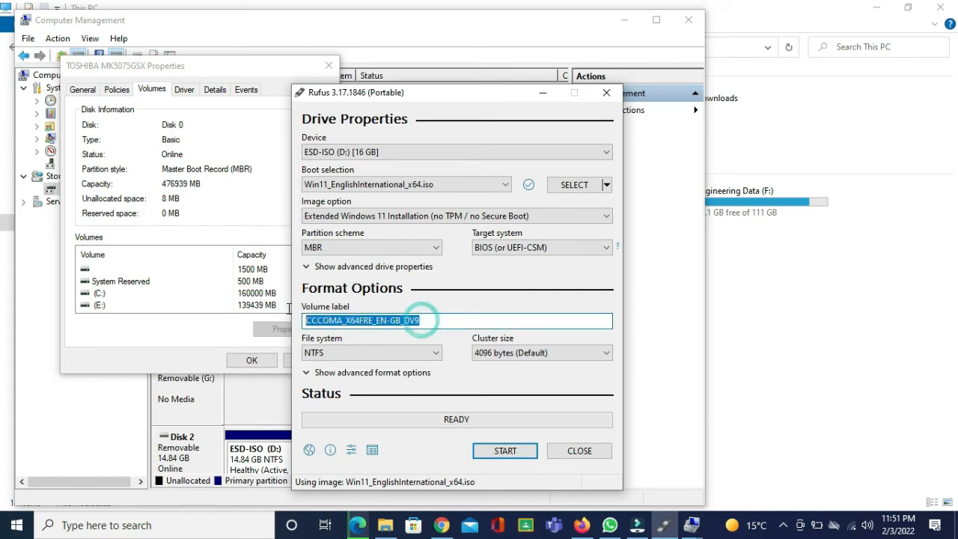
type("windows 11")
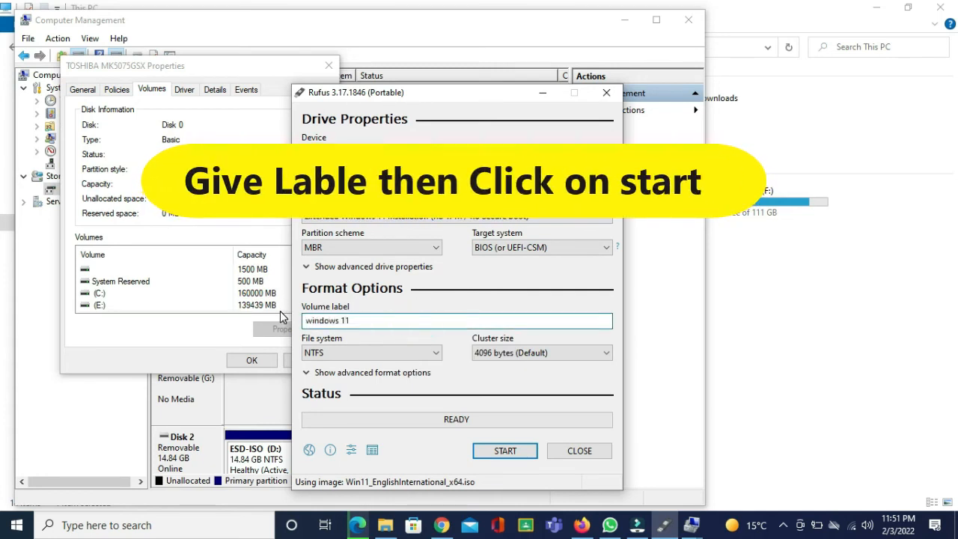
left_click(431, 352)
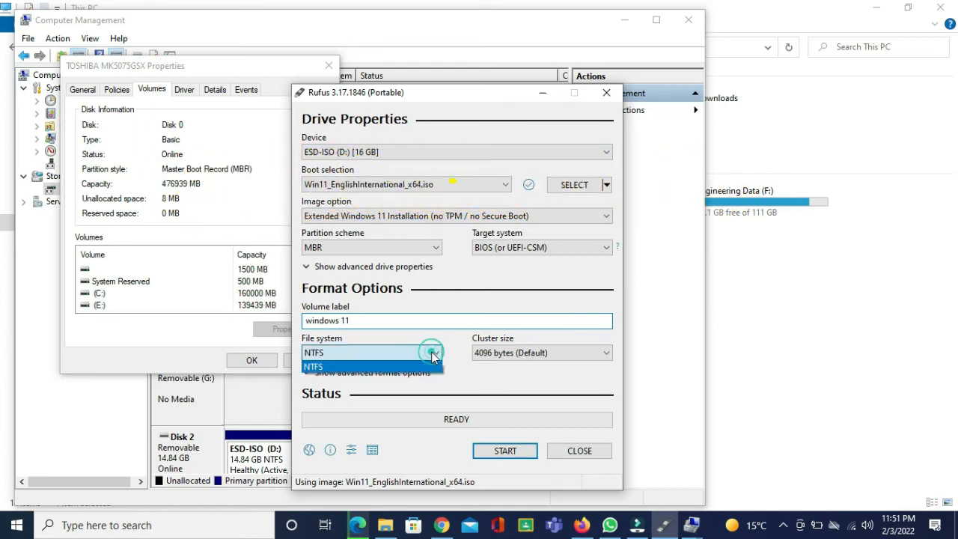
left_click(431, 353)
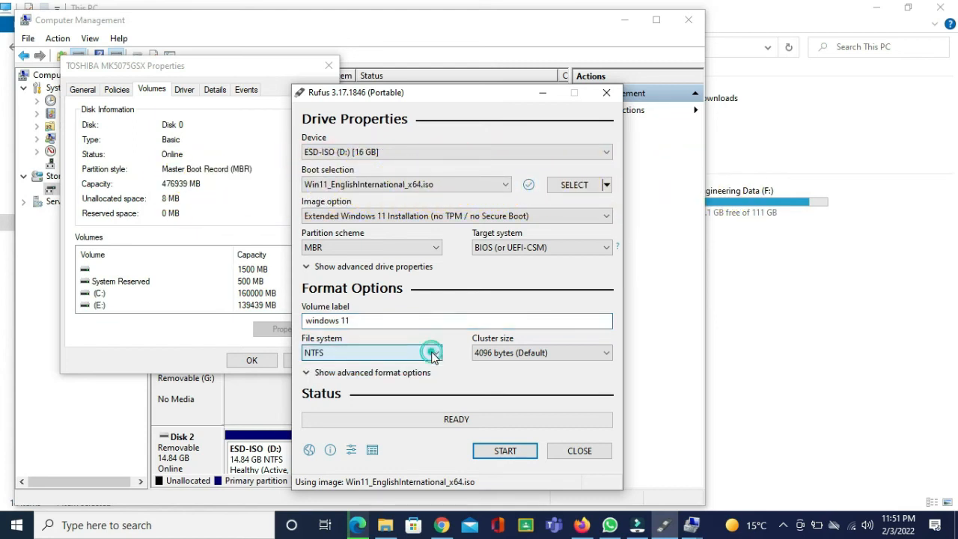
Start writing the bootable USB drive and accept the warning that all data on the device will be destroyed
left_click(506, 453)
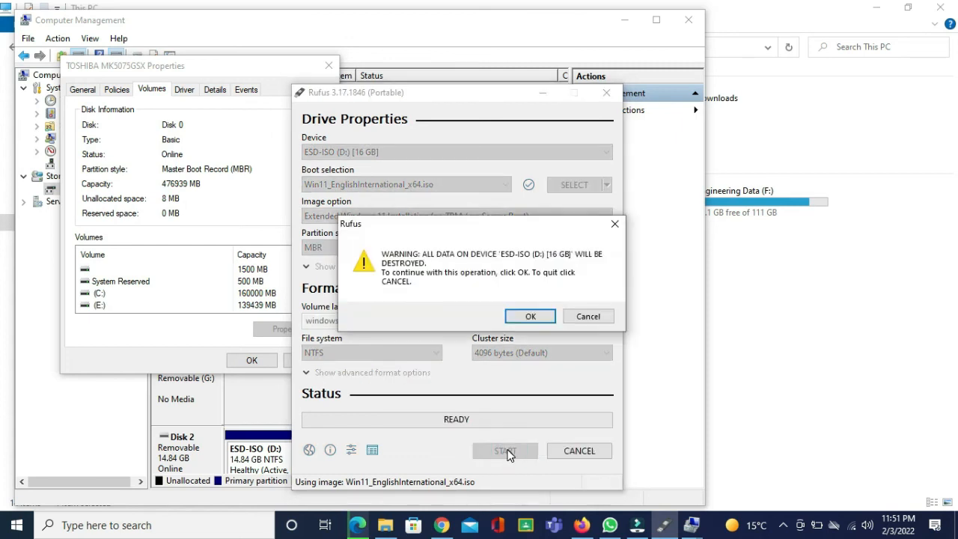
left_click(531, 317)
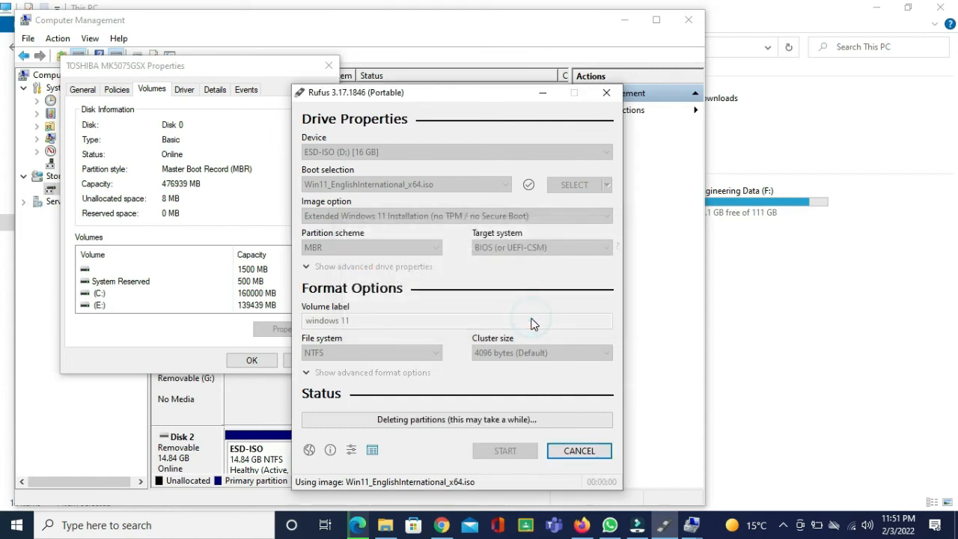